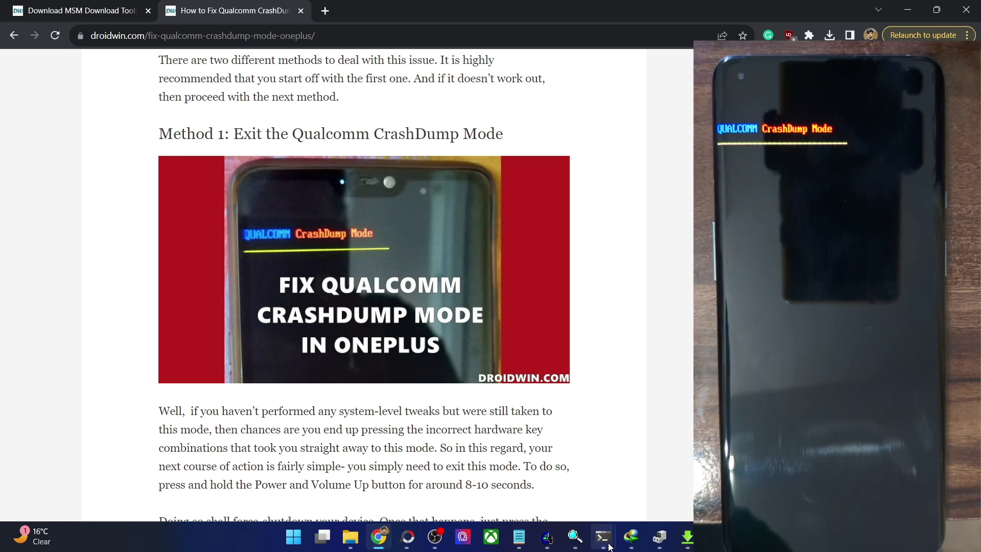
Switch to the OnePlus 9 Pro Fastboot ROM terminal and review the flashing log from the root prompt to the fastbootd reboot.
{"action": "mouse_move", "coordinate": [602, 537]}
{"action": "left_click", "coordinate": [630, 490]}
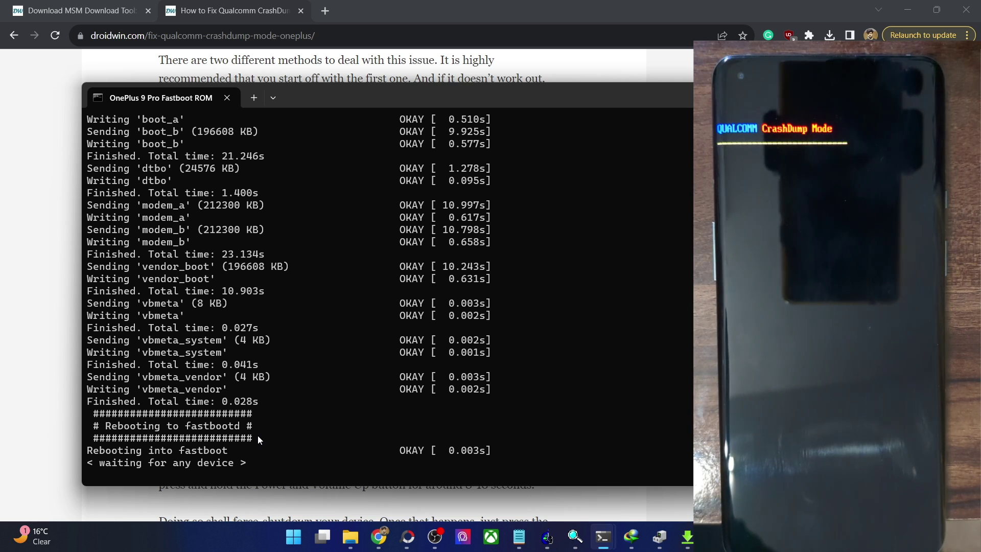
{"action": "key", "text": "alt+Tab"}
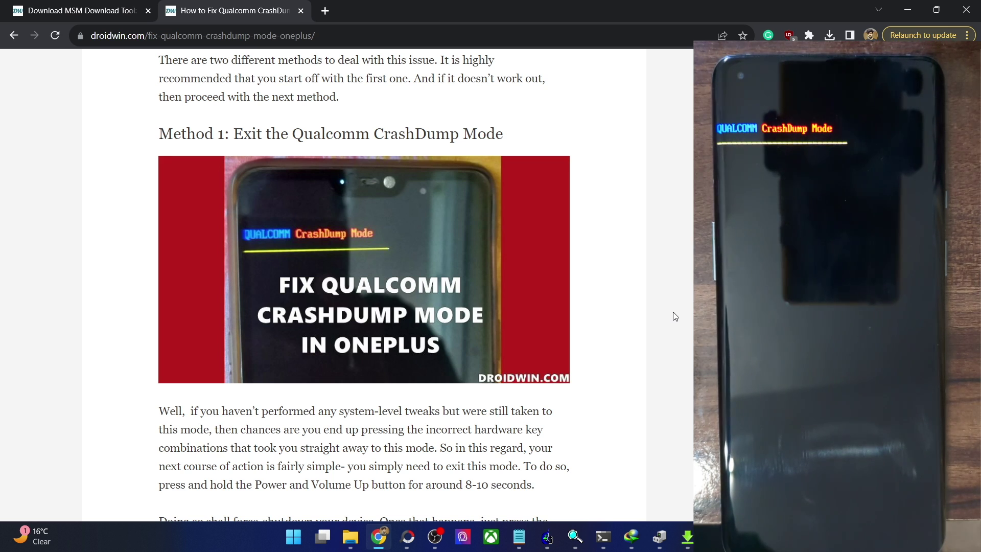
{"action": "mouse_move", "coordinate": [602, 536]}
{"action": "left_click", "coordinate": [634, 482]}
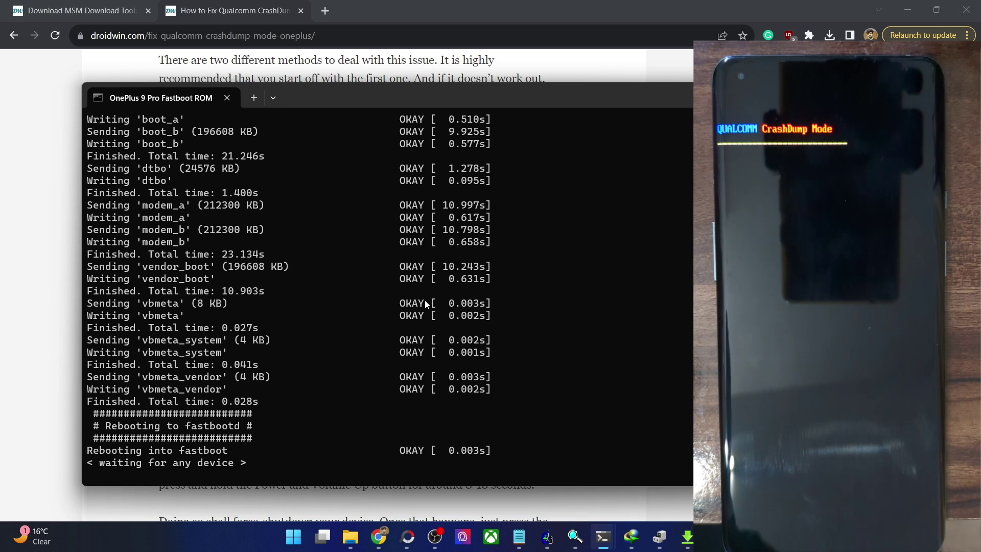
{"action": "scroll", "coordinate": [425, 301], "scroll_direction": "up", "scroll_amount": 4}
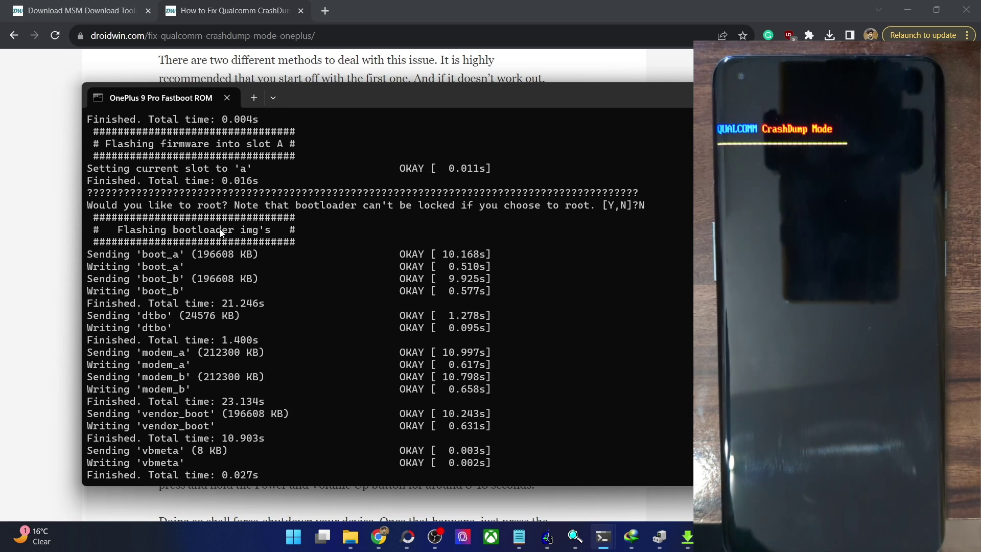
{"action": "scroll", "coordinate": [220, 232], "scroll_direction": "down", "scroll_amount": 4}
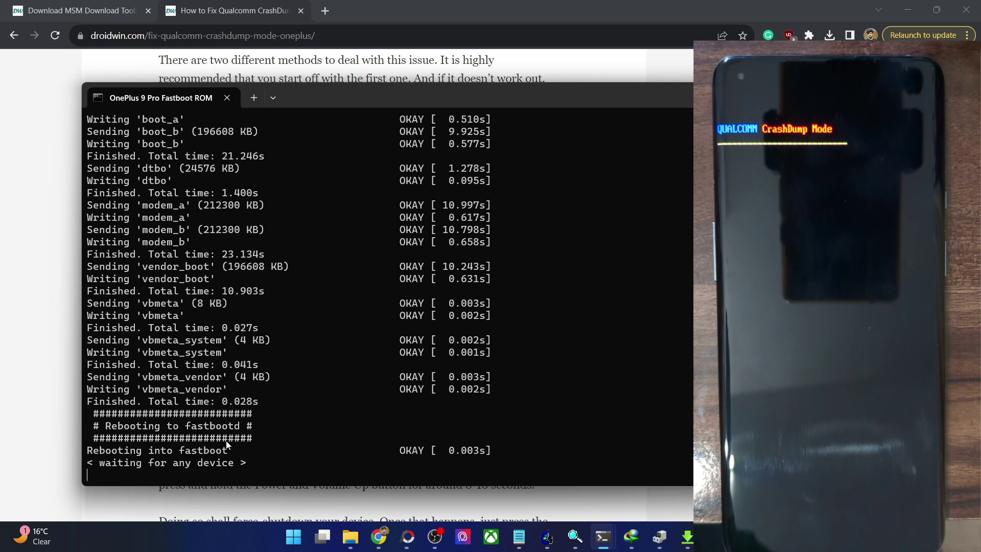
{"action": "scroll", "coordinate": [256, 432], "scroll_direction": "up", "scroll_amount": 3}
{"action": "scroll", "coordinate": [256, 432], "scroll_direction": "up", "scroll_amount": 3}
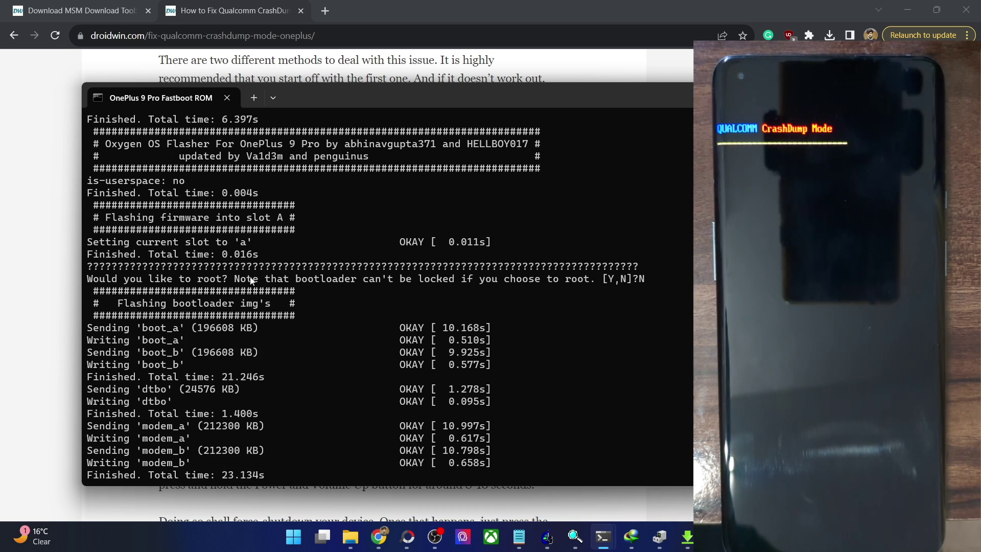
{"action": "scroll", "coordinate": [250, 279], "scroll_direction": "down", "scroll_amount": 1}
{"action": "scroll", "coordinate": [209, 275], "scroll_direction": "down", "scroll_amount": 3}
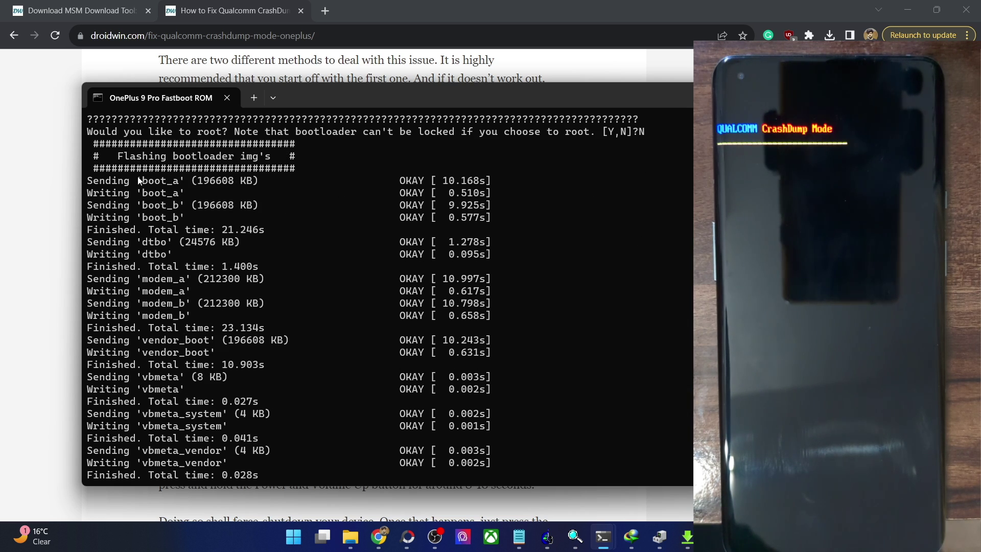
{"action": "left_click_drag", "start_coordinate": [138, 180], "coordinate": [206, 357]}
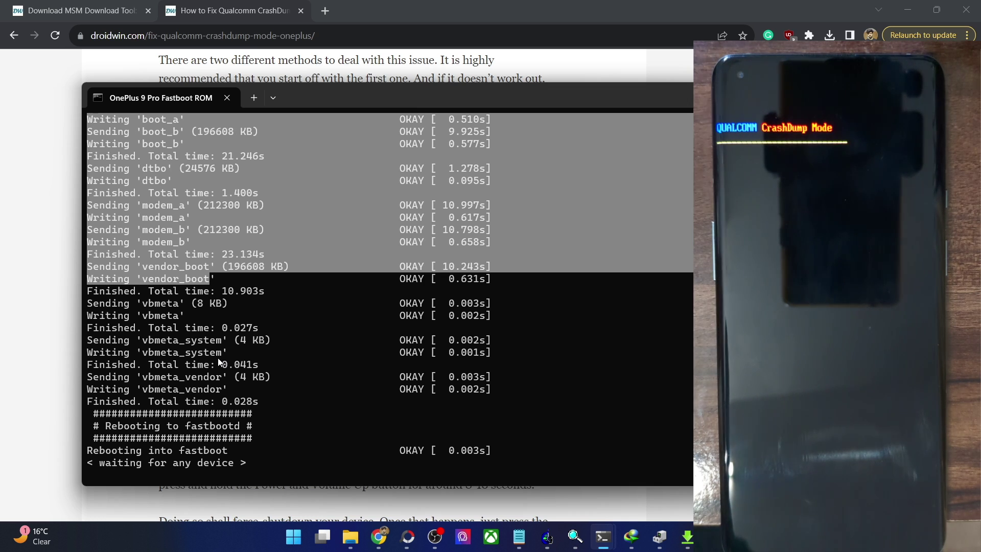
{"action": "left_click", "coordinate": [218, 360]}
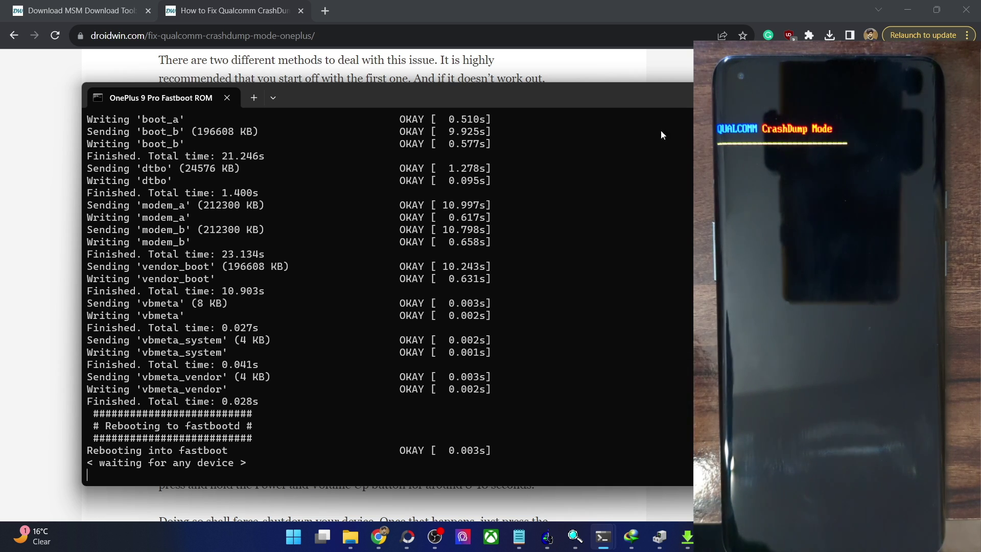
{"action": "left_click", "coordinate": [764, 96]}
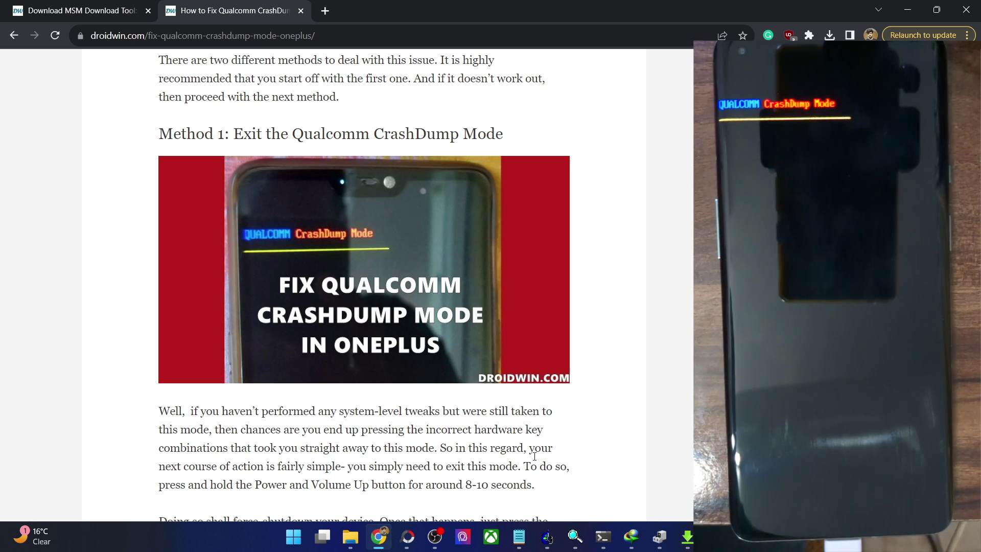
Check in Device Manager how the connected phone is listed under Ports (COM & LPT).
{"action": "left_click", "coordinate": [567, 494]}
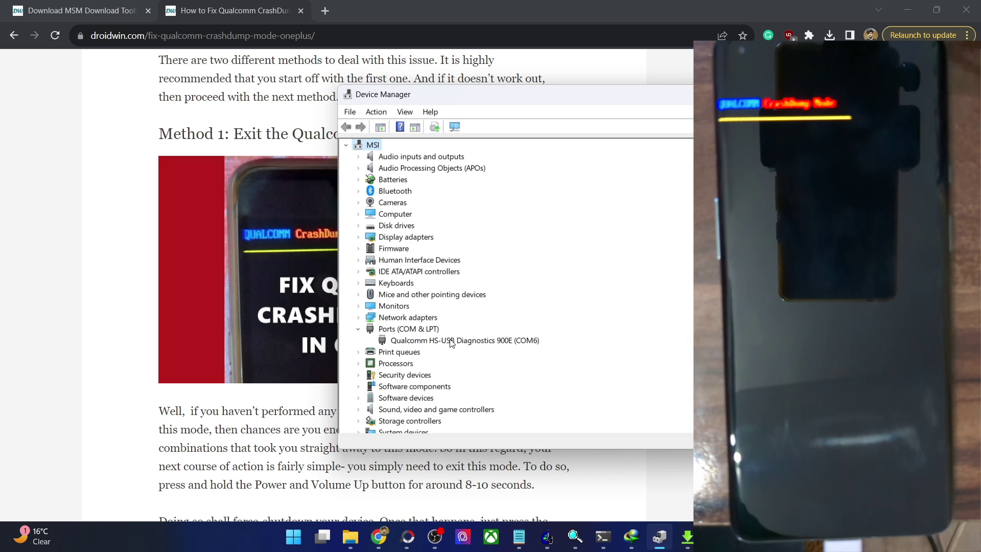
{"action": "left_click", "coordinate": [466, 341]}
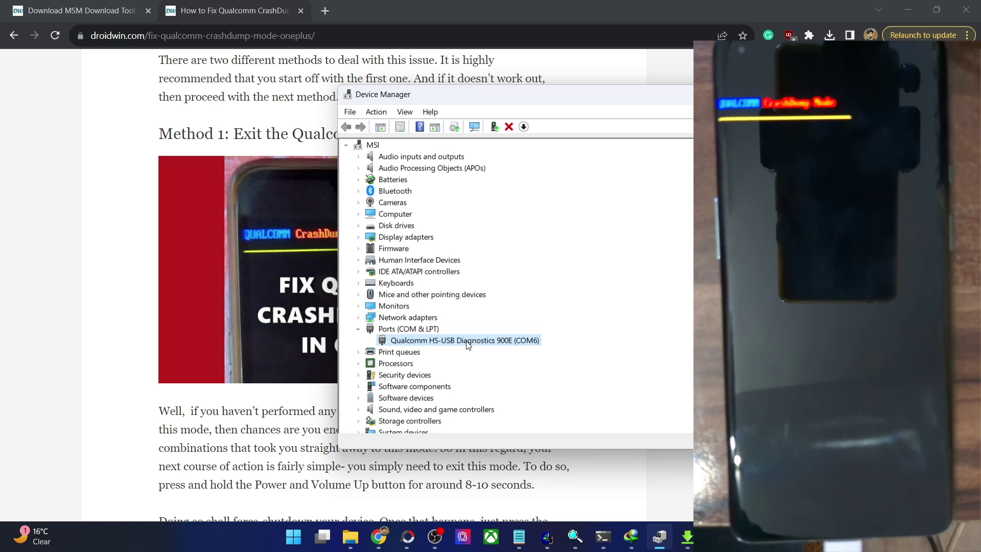
{"action": "left_click", "coordinate": [113, 150]}
Switch to the MSM Download Tool guide and find the EDL port listing in STEP 4: Boot OnePlus to EDL Mode.
{"action": "scroll", "coordinate": [113, 150], "scroll_direction": "up", "scroll_amount": 12}
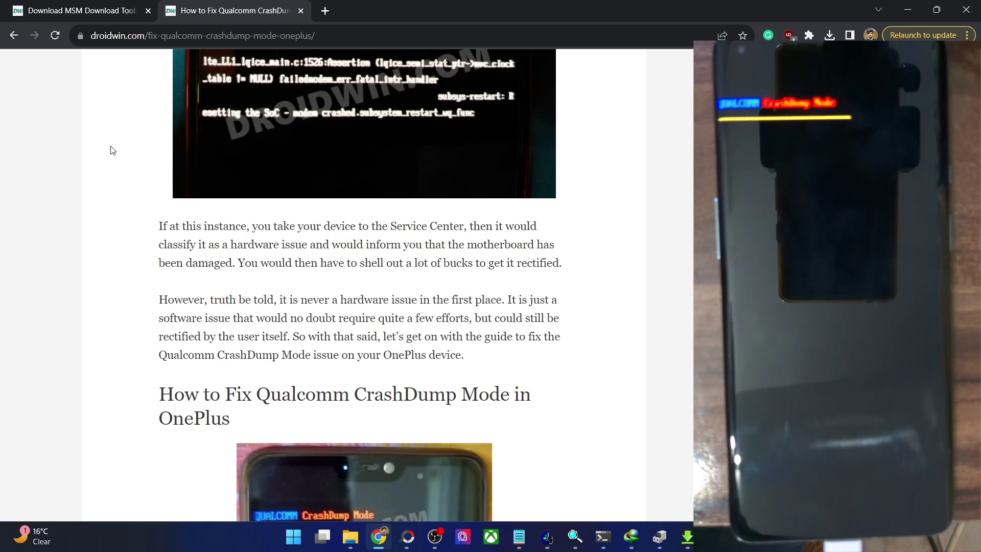
{"action": "scroll", "coordinate": [113, 150], "scroll_direction": "up", "scroll_amount": 15}
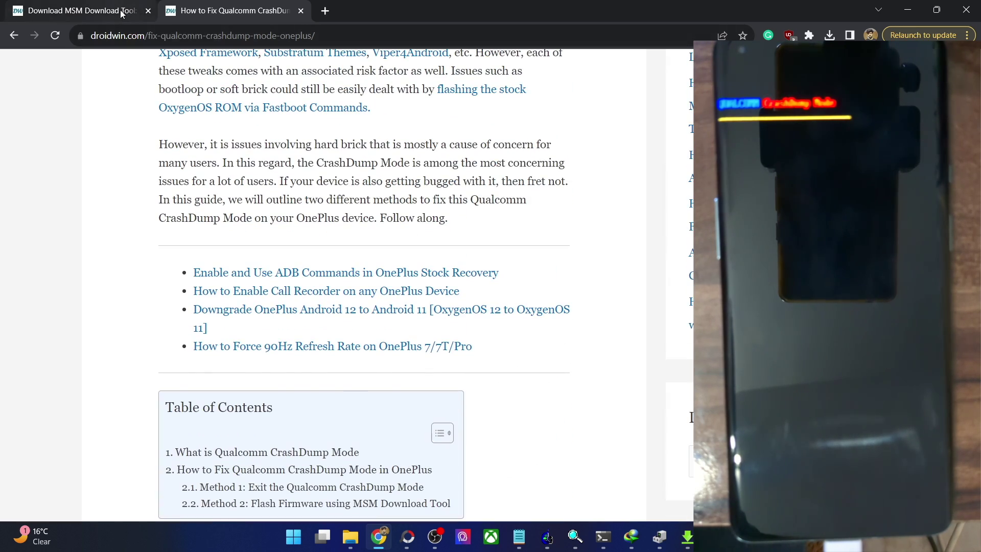
{"action": "left_click", "coordinate": [121, 13]}
{"action": "scroll", "coordinate": [225, 228], "scroll_direction": "down", "scroll_amount": 20}
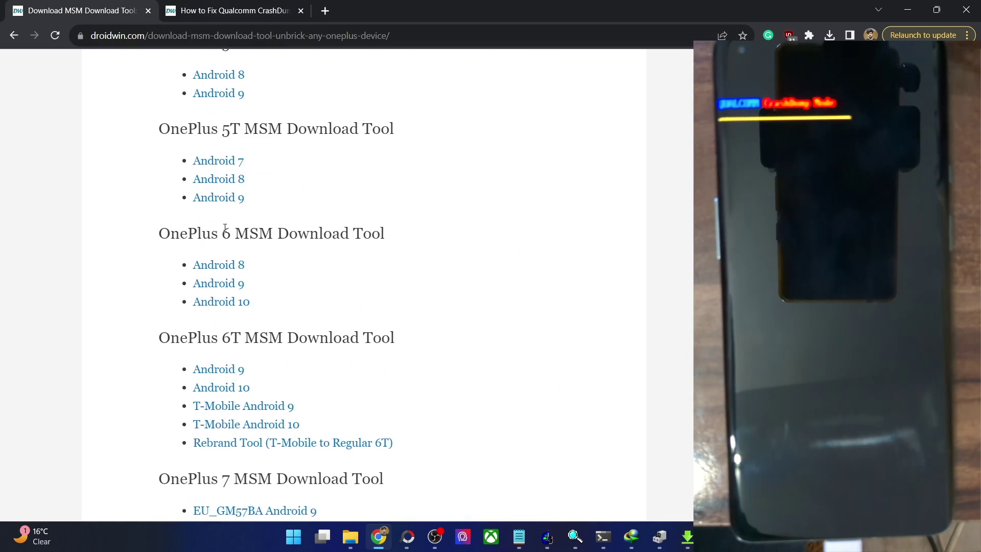
{"action": "scroll", "coordinate": [225, 228], "scroll_direction": "down", "scroll_amount": 15}
{"action": "scroll", "coordinate": [521, 145], "scroll_direction": "down", "scroll_amount": 20}
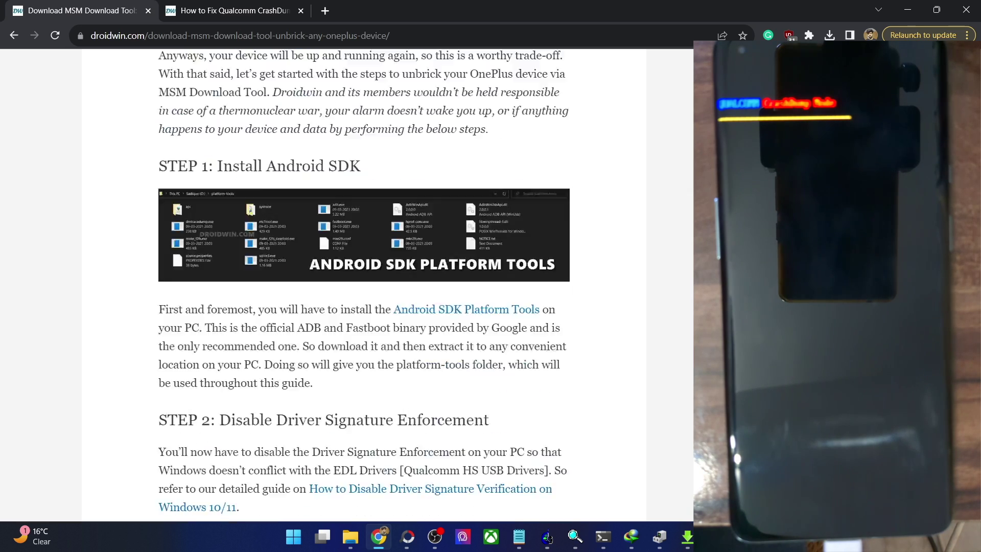
{"action": "scroll", "coordinate": [520, 145], "scroll_direction": "up", "scroll_amount": 15}
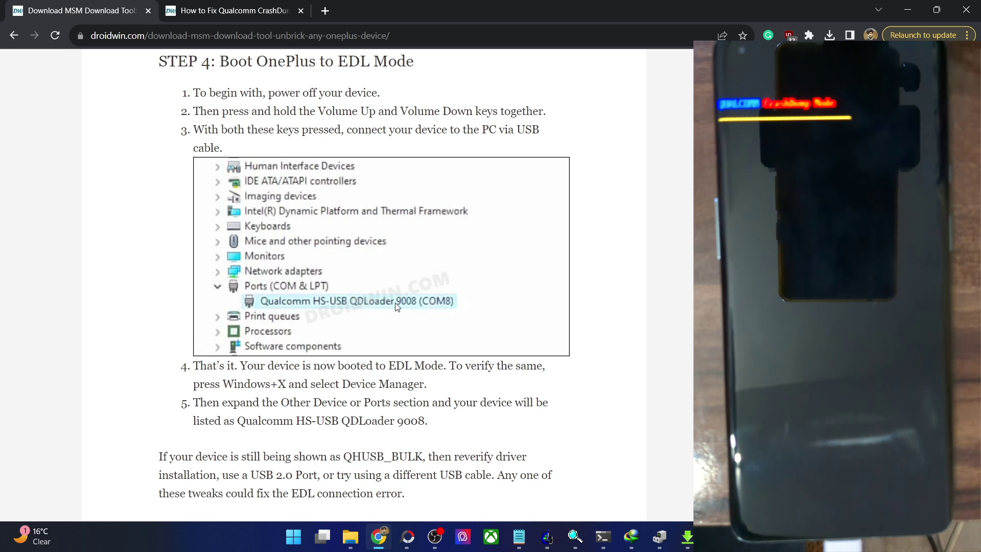
Bring Device Manager over the guide and compare the phone's port entry with the one shown in STEP 4.
{"action": "left_click", "coordinate": [659, 536]}
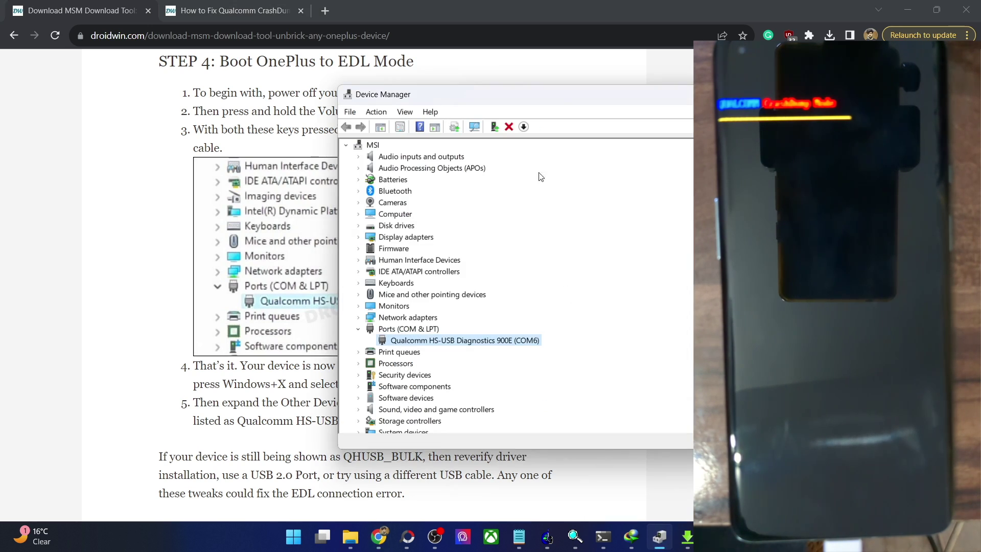
{"action": "left_click_drag", "start_coordinate": [560, 105], "coordinate": [372, 112]}
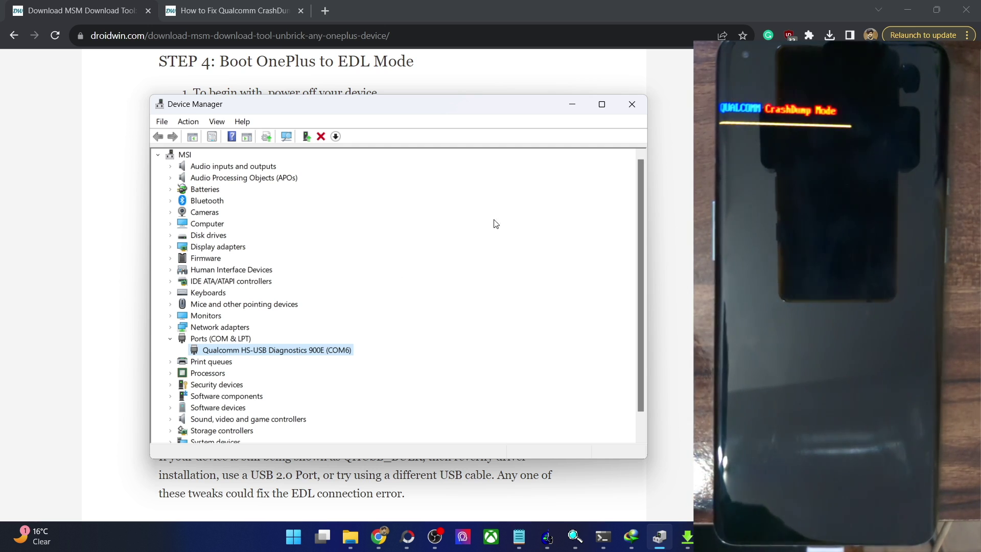
{"action": "key", "text": "alt+Tab"}
Highlight the STEP 2 heading text and open its linked guide on disabling Driver Signature Verification on Windows 10/11 in a new tab.
{"action": "scroll", "coordinate": [457, 150], "scroll_direction": "up", "scroll_amount": 1}
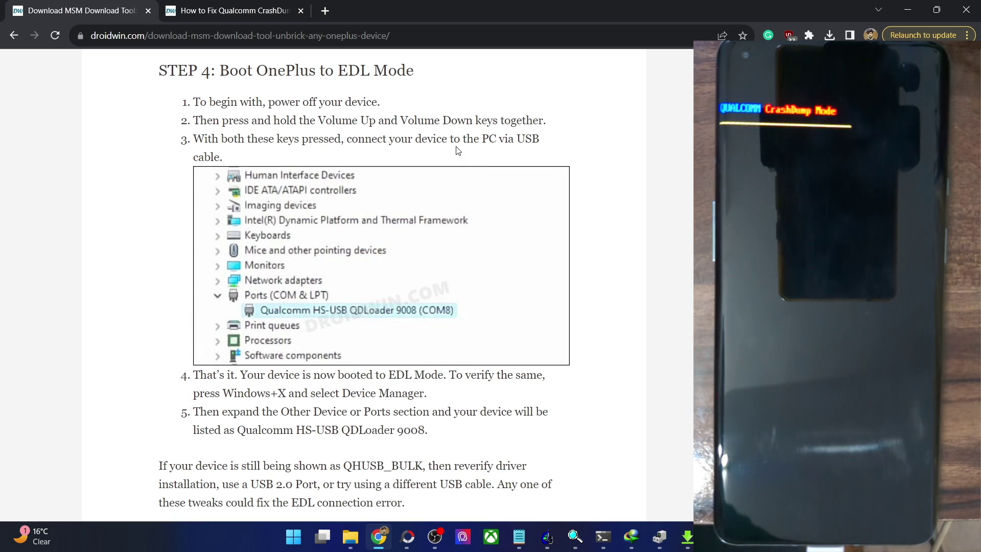
{"action": "scroll", "coordinate": [457, 150], "scroll_direction": "up", "scroll_amount": 5}
{"action": "scroll", "coordinate": [456, 148], "scroll_direction": "up", "scroll_amount": 6}
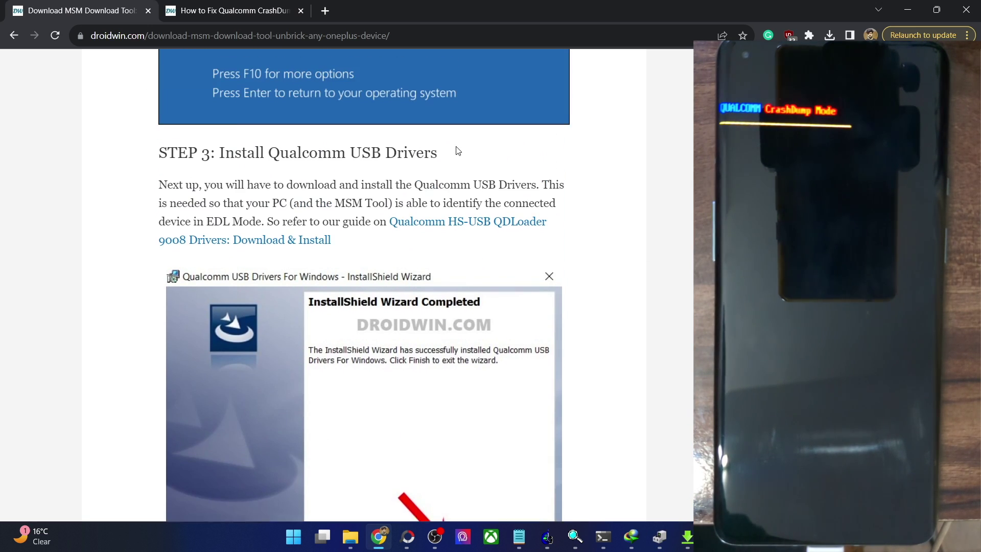
{"action": "scroll", "coordinate": [456, 146], "scroll_direction": "up", "scroll_amount": 12}
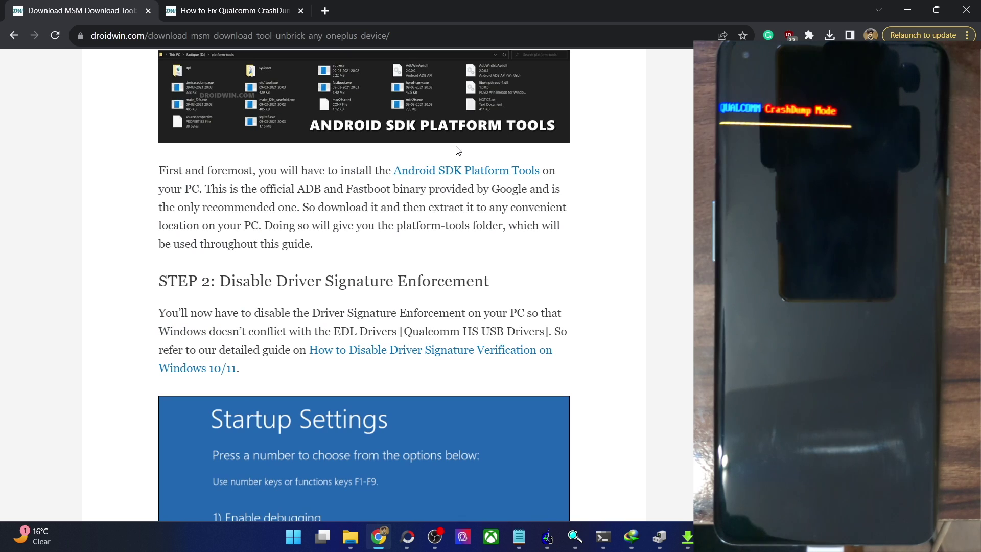
{"action": "scroll", "coordinate": [458, 151], "scroll_direction": "down", "scroll_amount": 5}
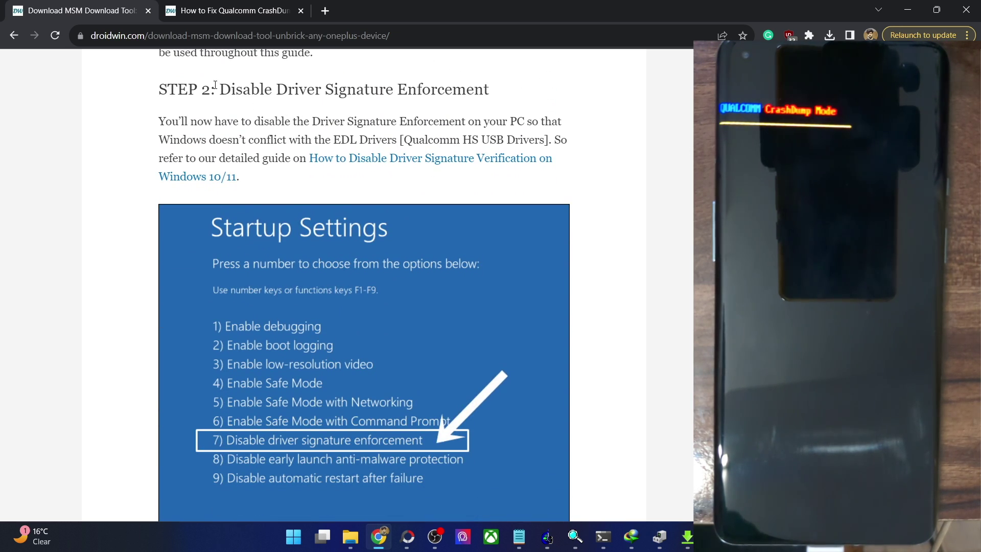
{"action": "left_click_drag", "start_coordinate": [220, 90], "coordinate": [497, 94]}
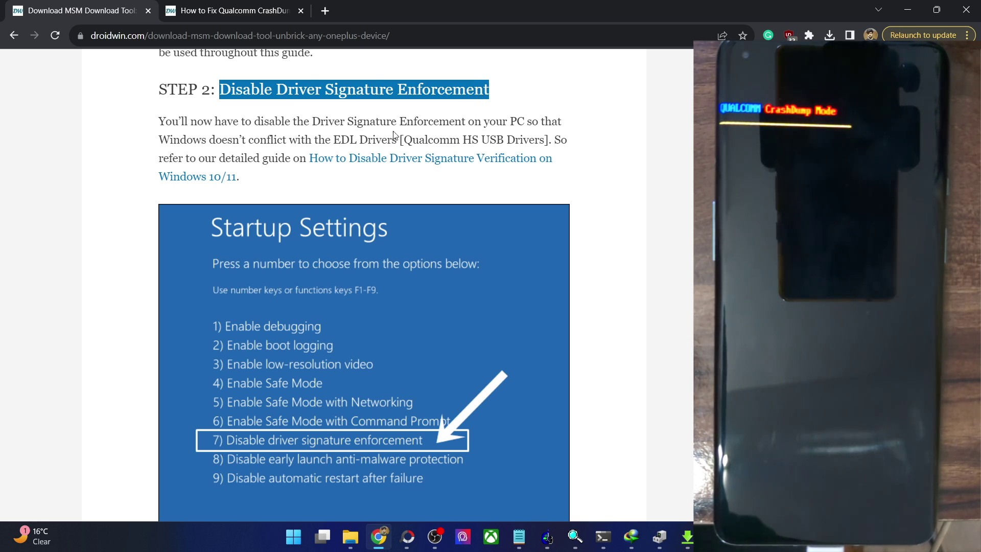
{"action": "right_click", "coordinate": [356, 160]}
{"action": "left_click", "coordinate": [365, 162]}
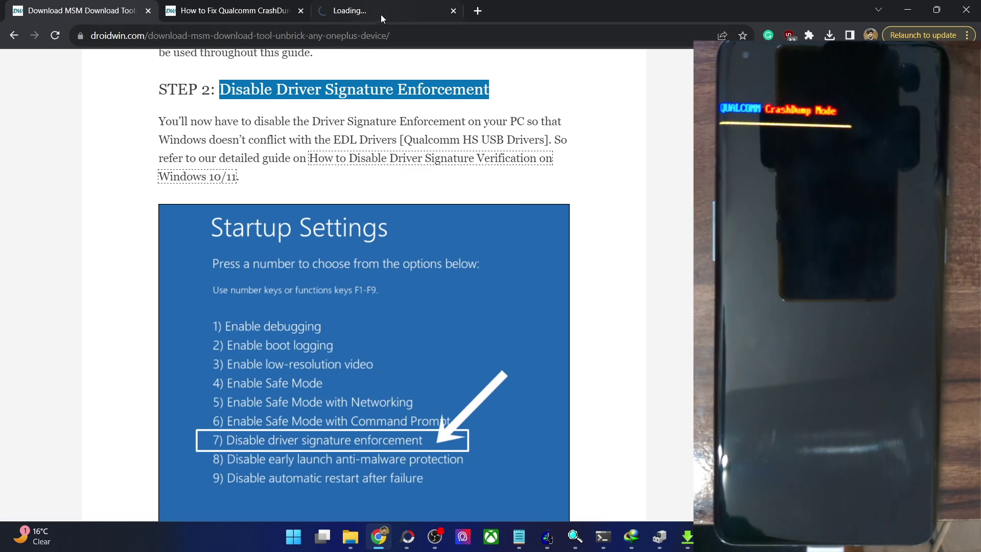
{"action": "left_click", "coordinate": [381, 14]}
Read Method 2, disabling Driver Signature Verification via the Advanced Boot Menu, through to the Startup Settings options.
{"action": "scroll", "coordinate": [357, 203], "scroll_direction": "down", "scroll_amount": 12}
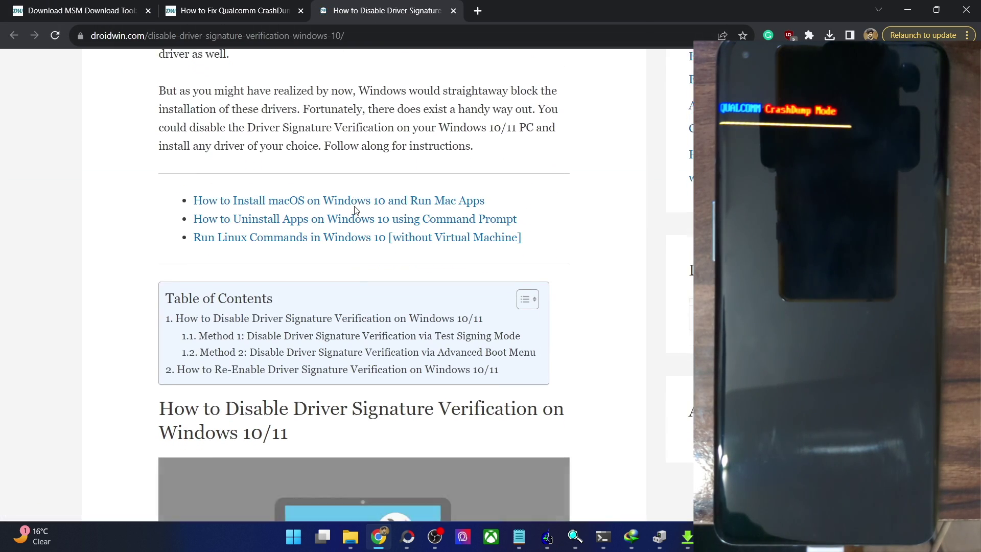
{"action": "left_click", "coordinate": [307, 239]}
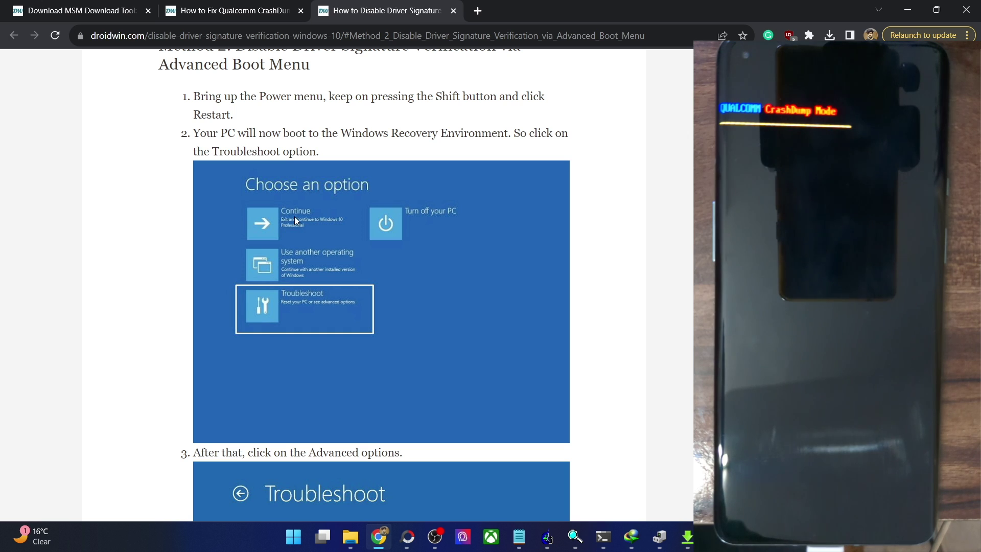
{"action": "left_click_drag", "start_coordinate": [341, 135], "coordinate": [506, 135]}
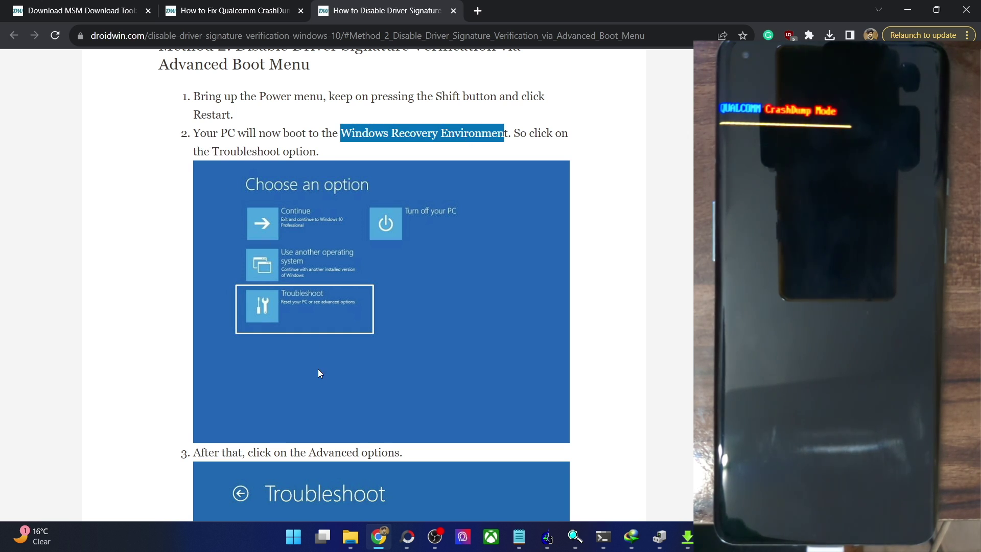
{"action": "scroll", "coordinate": [318, 373], "scroll_direction": "down", "scroll_amount": 5}
{"action": "scroll", "coordinate": [326, 289], "scroll_direction": "down", "scroll_amount": 2}
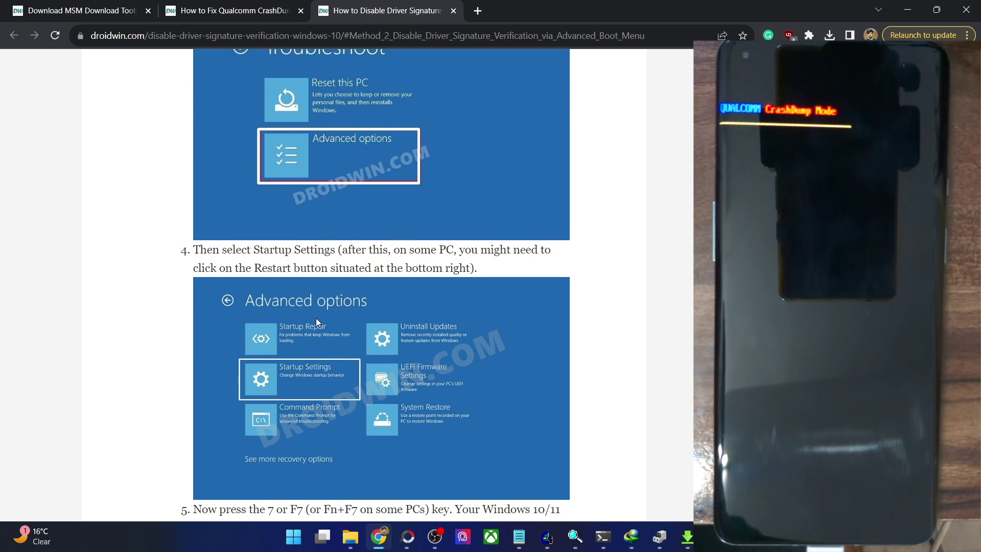
{"action": "scroll", "coordinate": [303, 379], "scroll_direction": "down", "scroll_amount": 2}
{"action": "scroll", "coordinate": [301, 382], "scroll_direction": "down", "scroll_amount": 4}
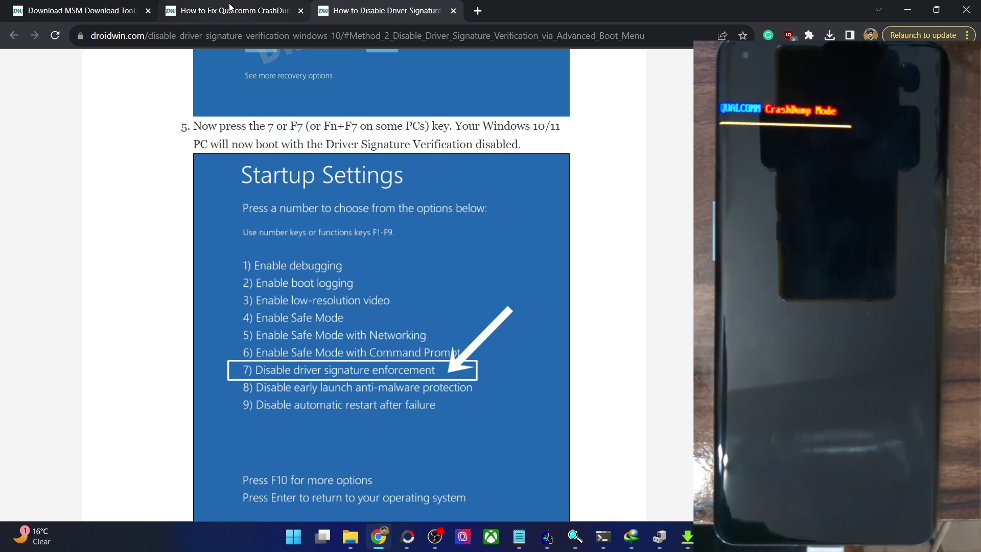
Return to the MSM Download Tool guide and open STEP 3's Qualcomm HS-USB QDLoader 9008 Drivers link in a new tab.
{"action": "left_click", "coordinate": [116, 15]}
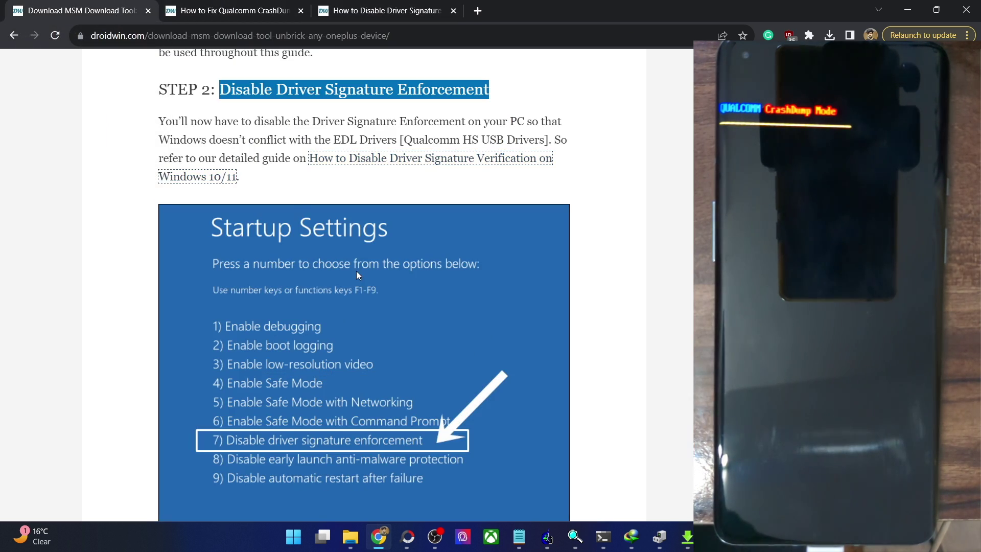
{"action": "scroll", "coordinate": [351, 228], "scroll_direction": "down", "scroll_amount": 1}
{"action": "scroll", "coordinate": [352, 234], "scroll_direction": "down", "scroll_amount": 5}
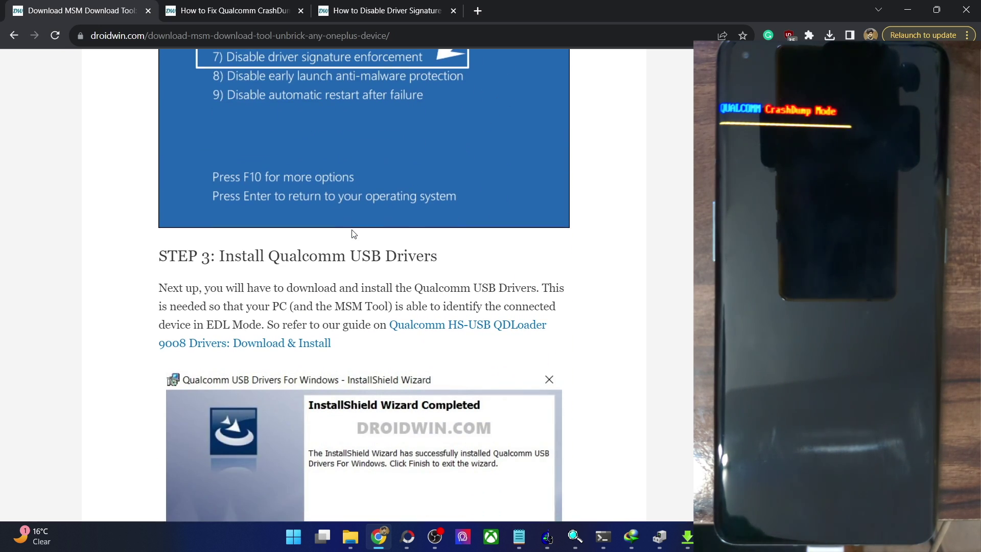
{"action": "scroll", "coordinate": [354, 234], "scroll_direction": "down", "scroll_amount": 1}
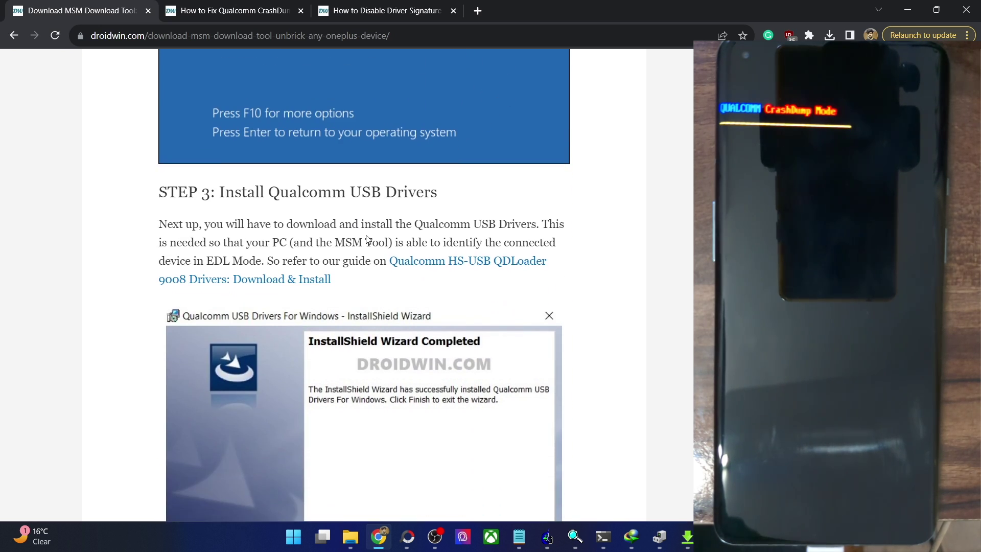
{"action": "right_click", "coordinate": [416, 264]}
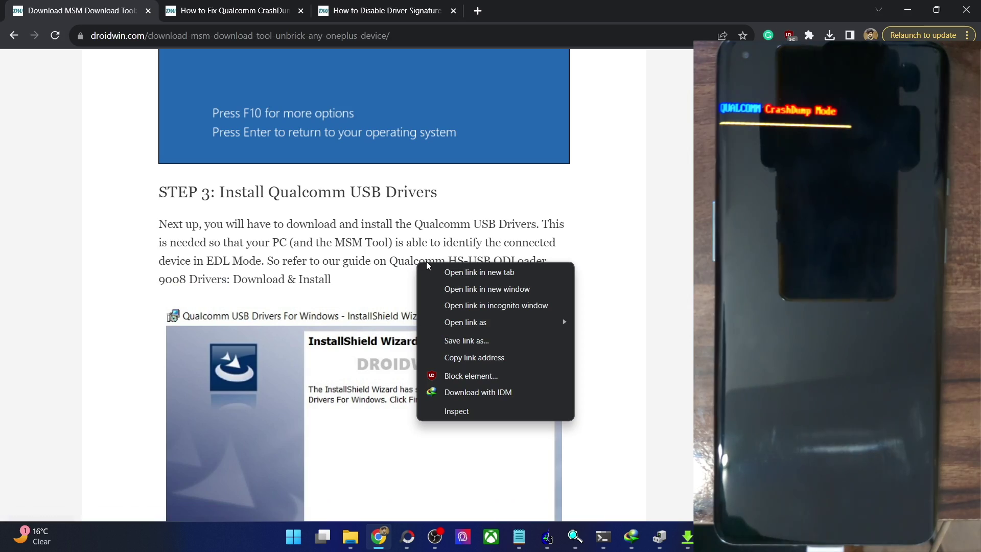
{"action": "left_click", "coordinate": [438, 273]}
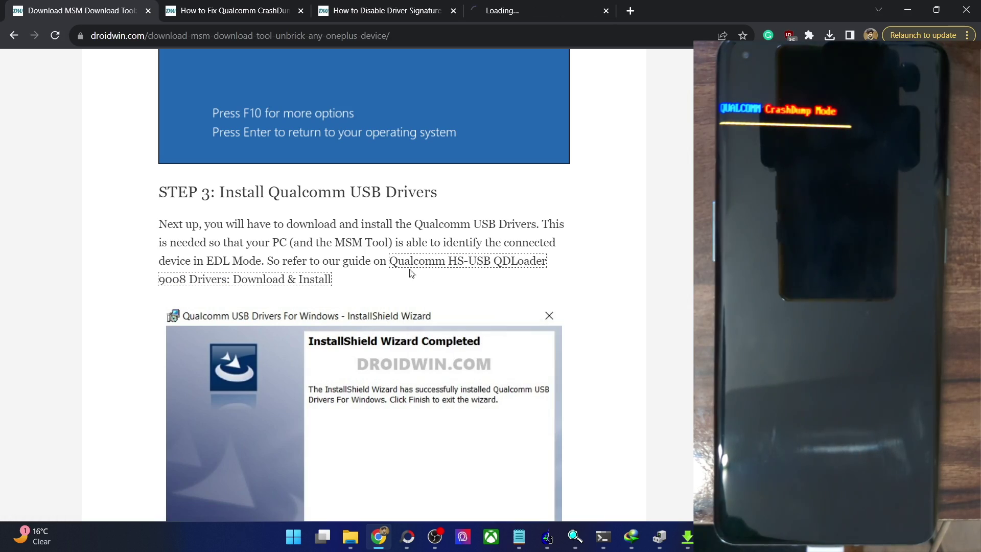
Switch to the Qualcomm HS-USB QDLoader 9008 Drivers guide and locate the automatic driver installation downloads for 32-bit and 64-bit.
{"action": "left_click", "coordinate": [495, 11]}
{"action": "scroll", "coordinate": [429, 247], "scroll_direction": "down", "scroll_amount": 8}
{"action": "scroll", "coordinate": [430, 250], "scroll_direction": "down", "scroll_amount": 15}
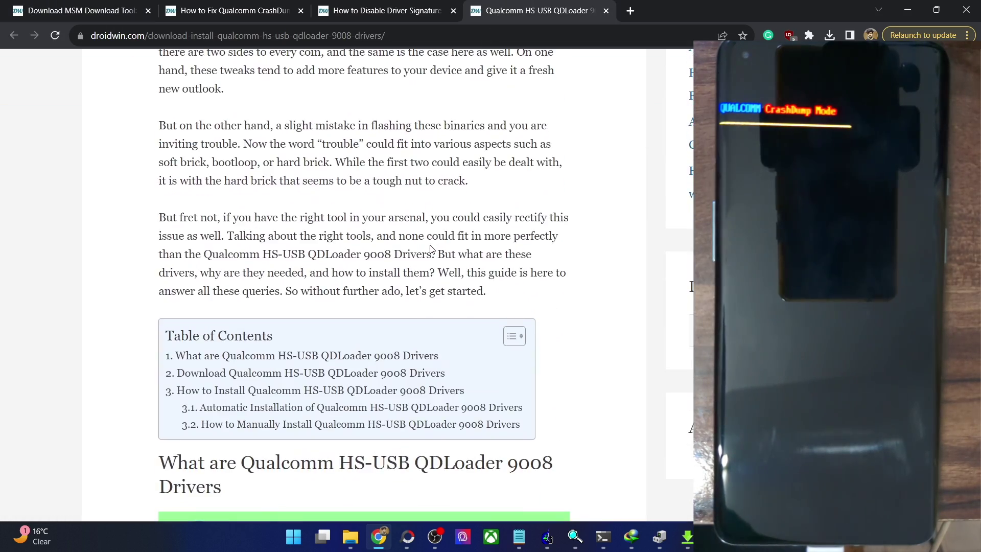
{"action": "scroll", "coordinate": [430, 247], "scroll_direction": "down", "scroll_amount": 7}
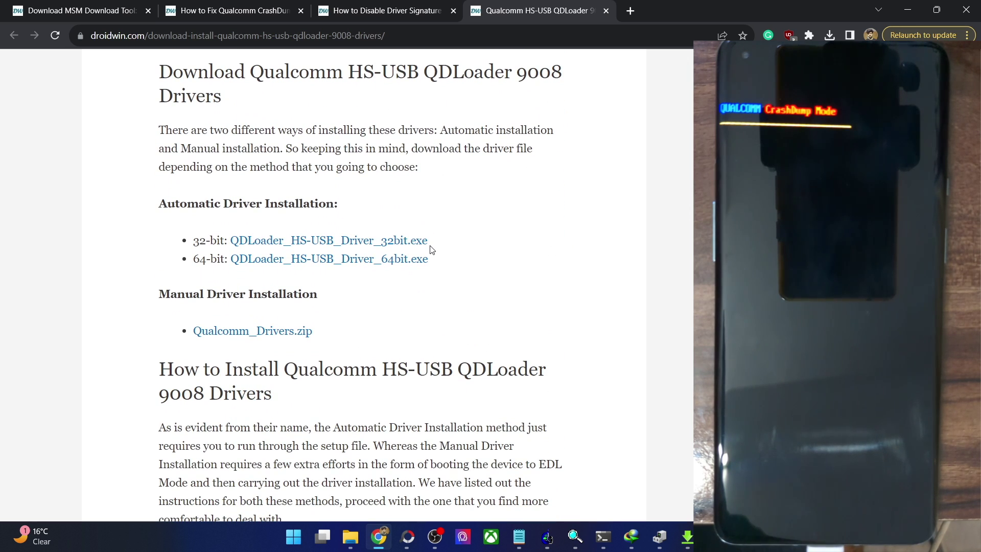
{"action": "double_click", "coordinate": [297, 202]}
{"action": "left_click", "coordinate": [296, 201]}
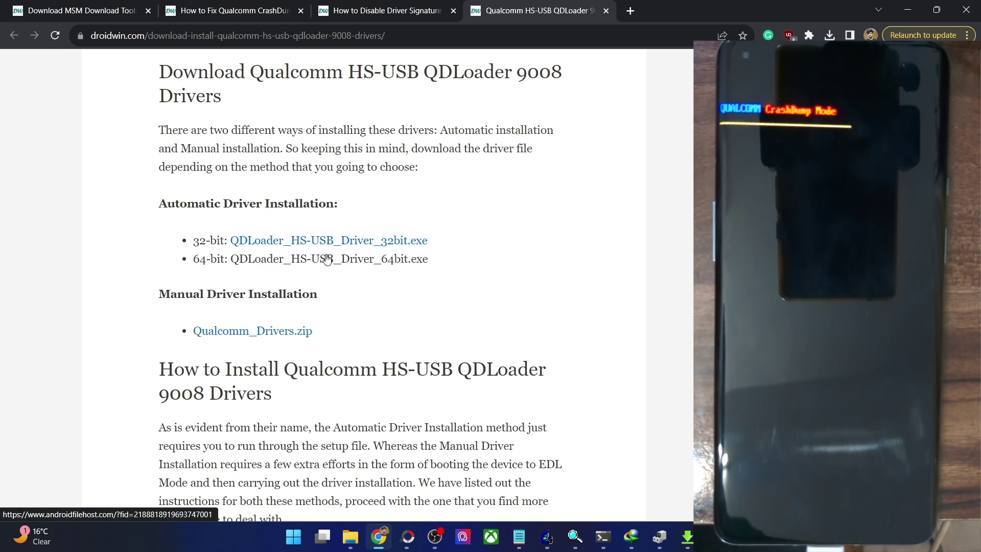
Read the Automatic Installation instructions for the QDLoader 9008 drivers, from launching the setup through to the Finish screen.
{"action": "scroll", "coordinate": [327, 258], "scroll_direction": "down", "scroll_amount": 14}
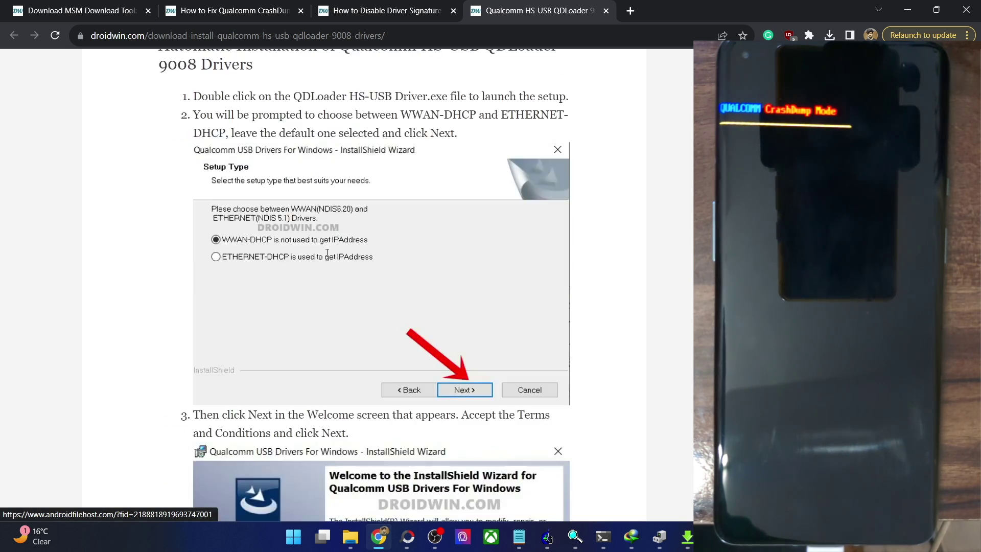
{"action": "scroll", "coordinate": [317, 259], "scroll_direction": "up", "scroll_amount": 6}
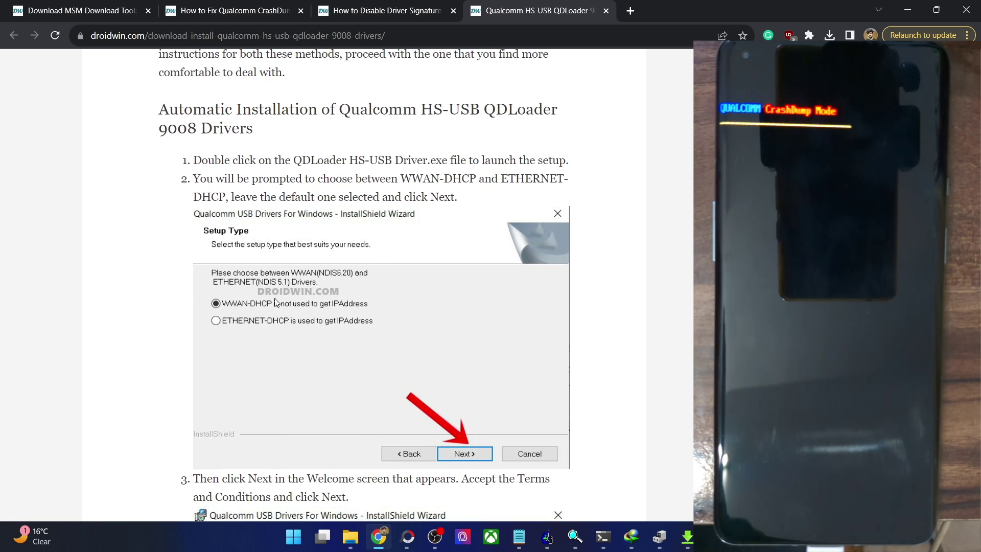
{"action": "scroll", "coordinate": [454, 338], "scroll_direction": "down", "scroll_amount": 15}
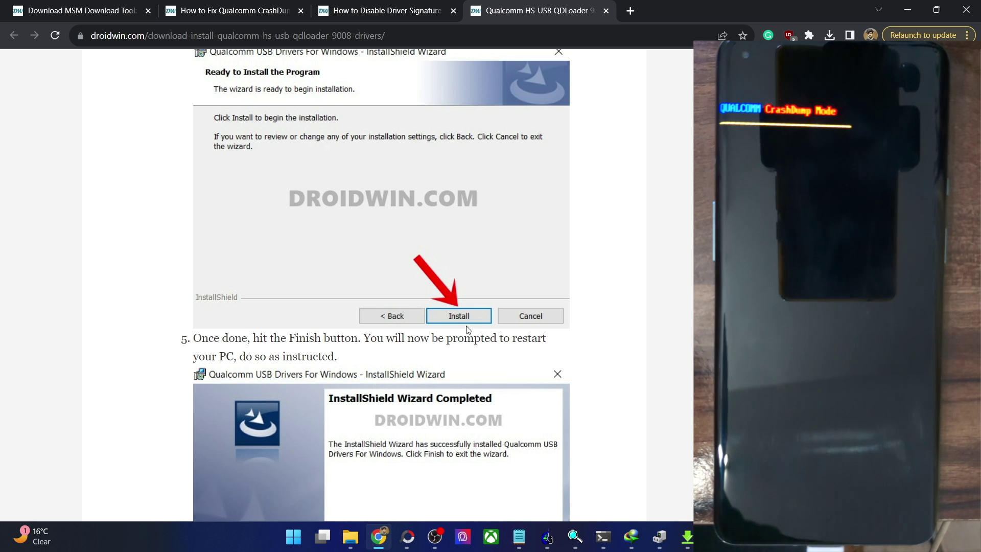
{"action": "scroll", "coordinate": [461, 291], "scroll_direction": "down", "scroll_amount": 4}
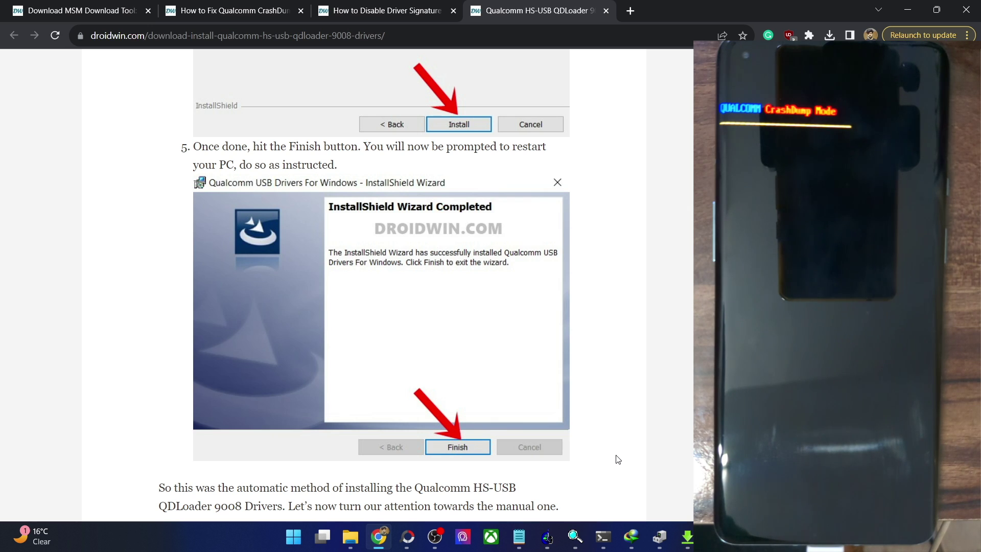
Check the phone's port entry in Device Manager, minimize it, and skim the end of the automatic and start of the manual driver installation instructions.
{"action": "left_click", "coordinate": [658, 535]}
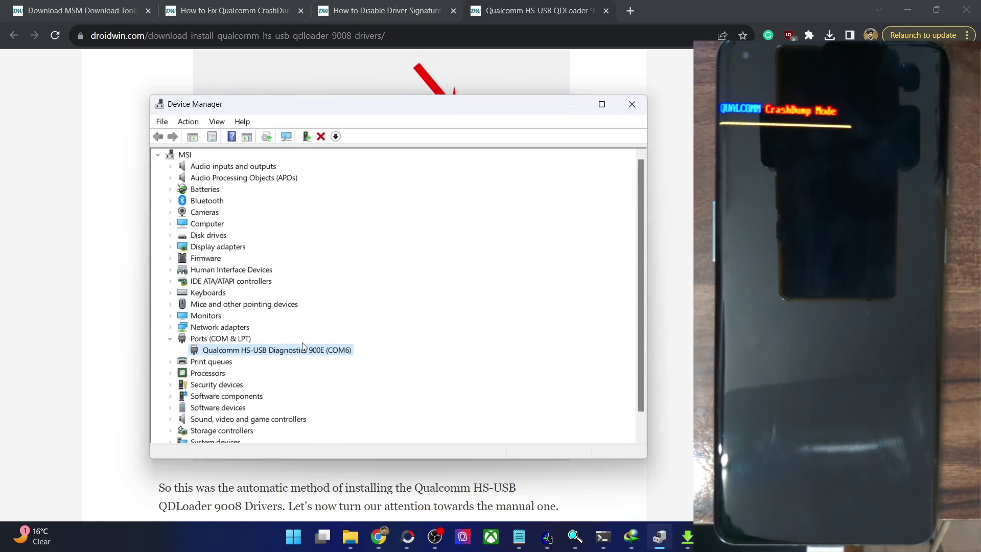
{"action": "left_click", "coordinate": [570, 106]}
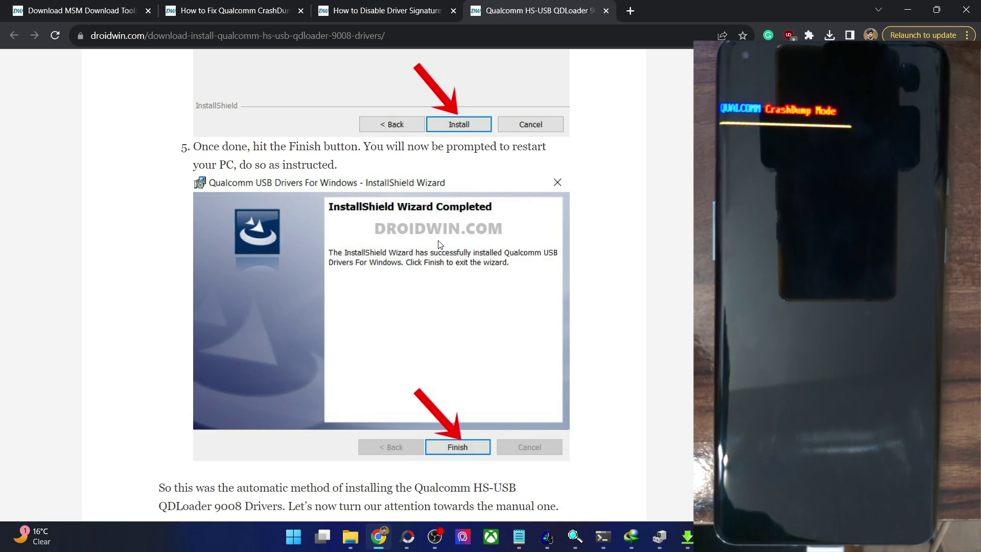
{"action": "scroll", "coordinate": [443, 247], "scroll_direction": "down", "scroll_amount": 3}
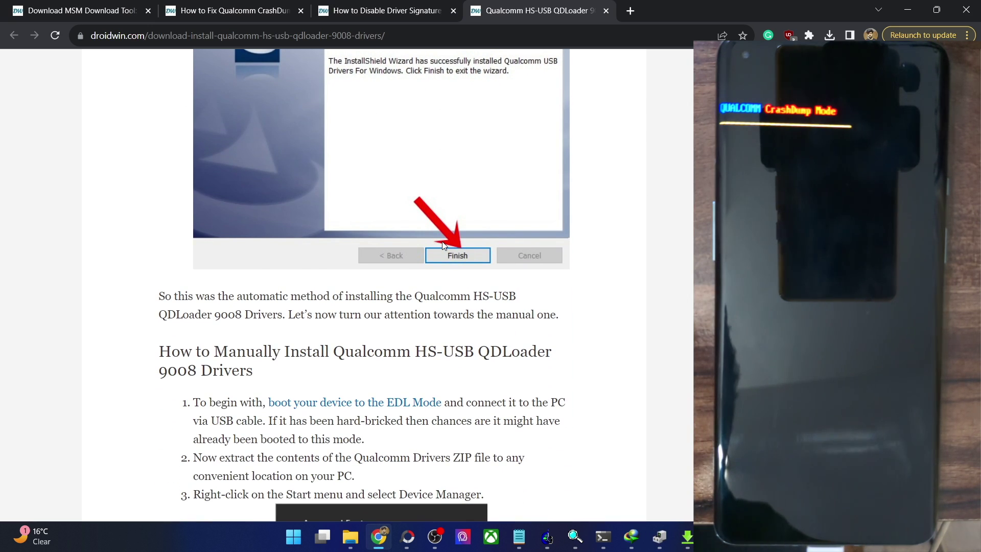
{"action": "scroll", "coordinate": [443, 245], "scroll_direction": "down", "scroll_amount": 3}
{"action": "scroll", "coordinate": [435, 240], "scroll_direction": "up", "scroll_amount": 4}
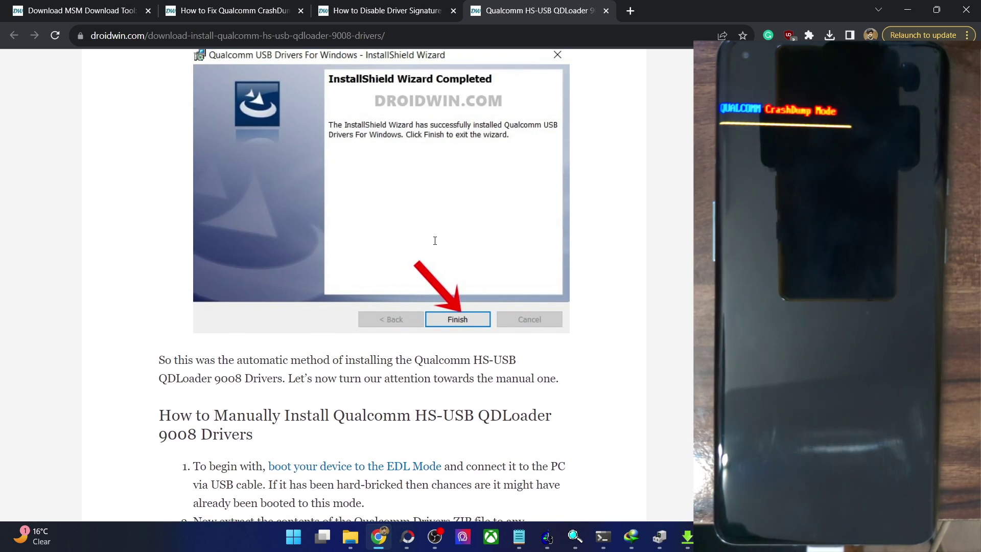
{"action": "scroll", "coordinate": [435, 244], "scroll_direction": "up", "scroll_amount": 12}
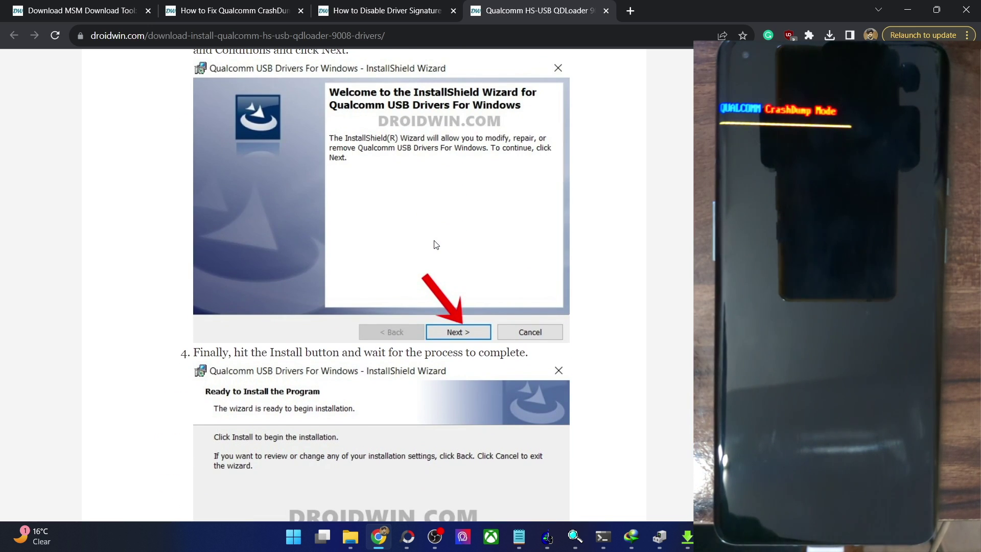
{"action": "scroll", "coordinate": [435, 244], "scroll_direction": "down", "scroll_amount": 10}
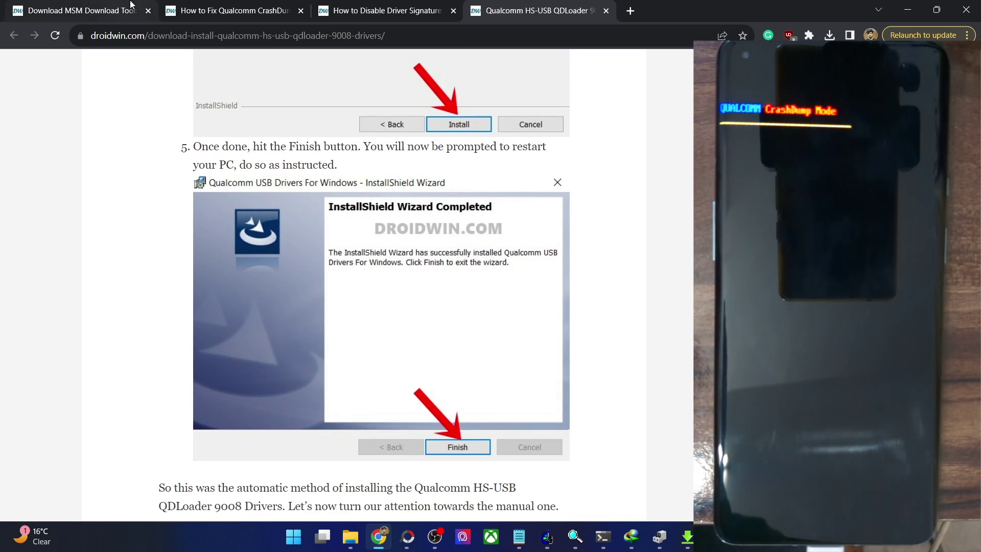
Return to the MSM Download Tool guide, review STEP 3 and STEP 4, and highlight QHUSB_BULK in the EDL connection note.
{"action": "left_click", "coordinate": [117, 14]}
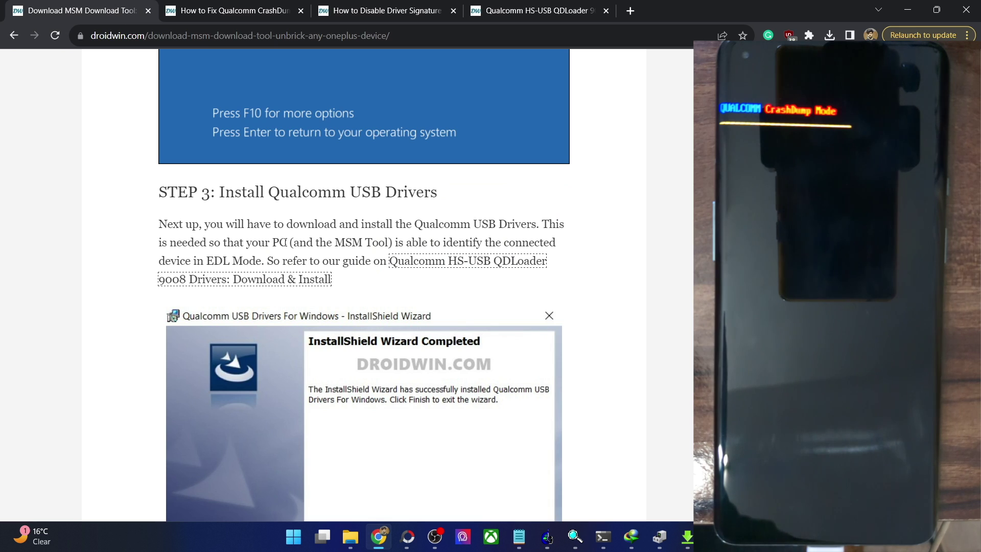
{"action": "scroll", "coordinate": [287, 242], "scroll_direction": "down", "scroll_amount": 8}
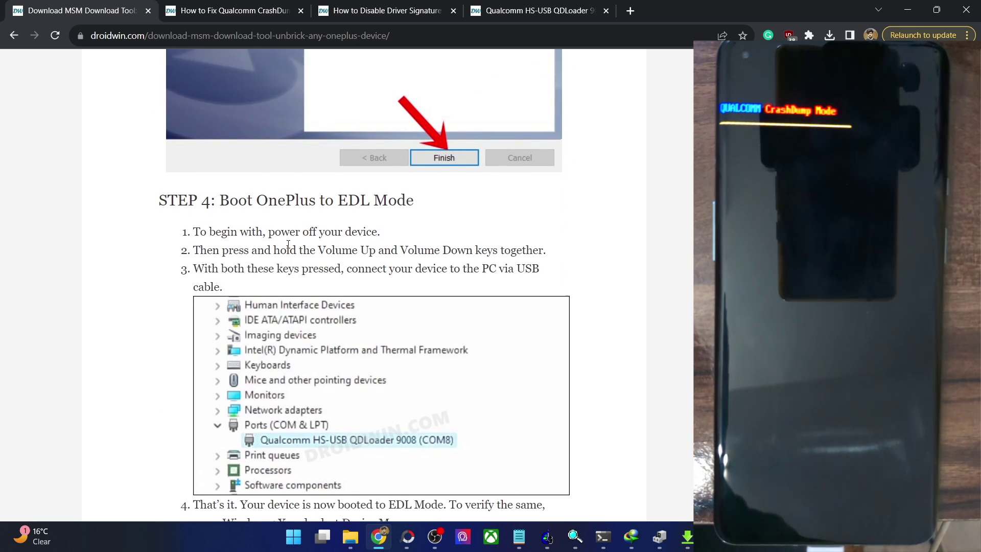
{"action": "scroll", "coordinate": [288, 243], "scroll_direction": "up", "scroll_amount": 6}
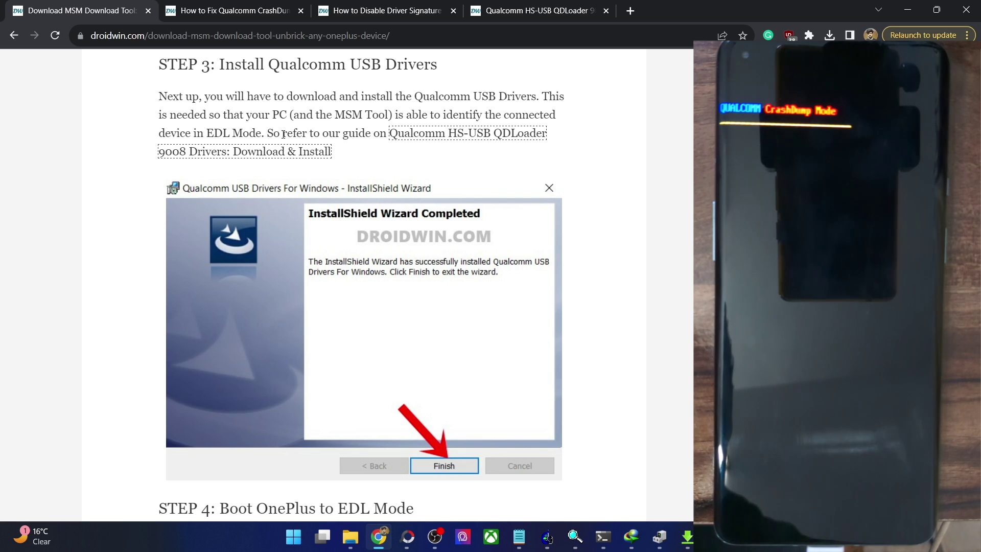
{"action": "scroll", "coordinate": [284, 136], "scroll_direction": "down", "scroll_amount": 2}
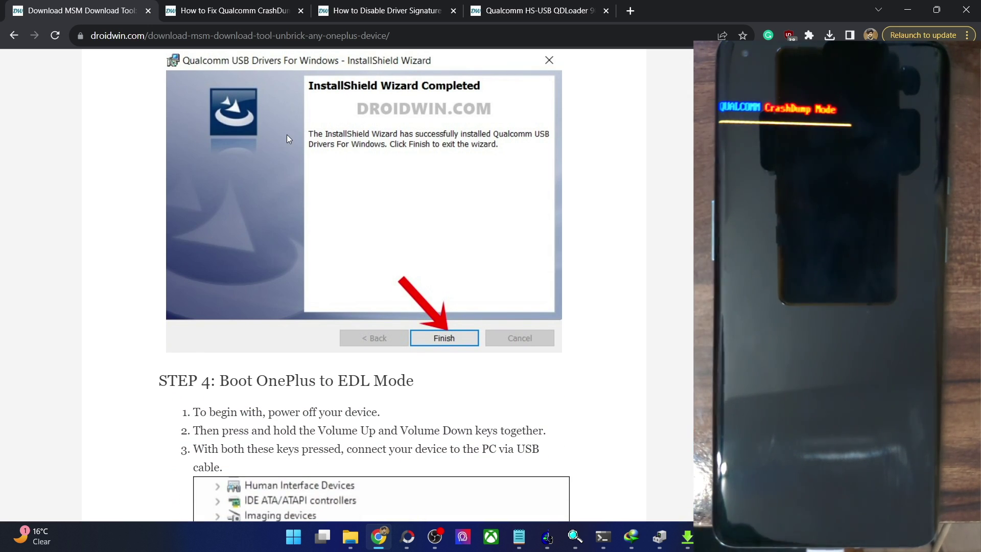
{"action": "scroll", "coordinate": [284, 137], "scroll_direction": "down", "scroll_amount": 3}
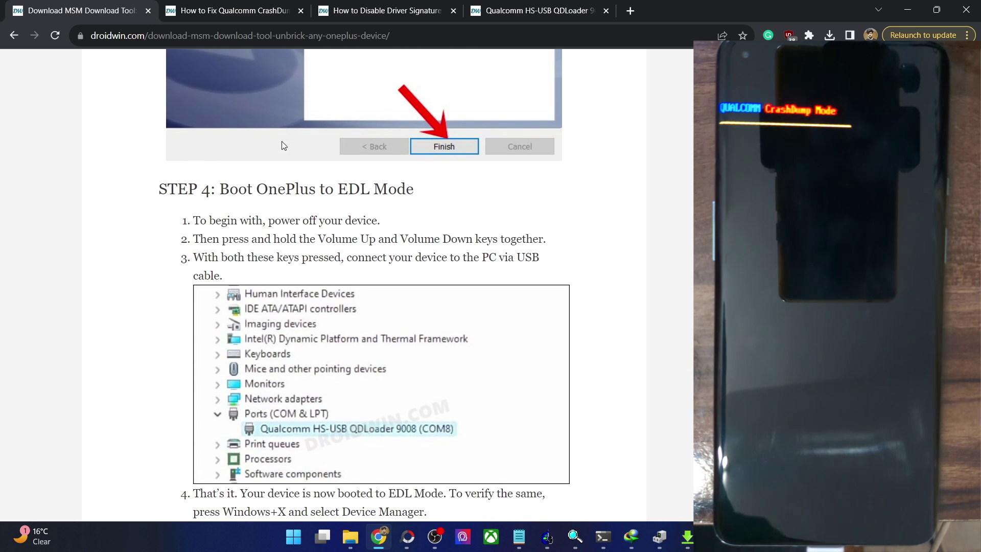
{"action": "scroll", "coordinate": [282, 142], "scroll_direction": "down", "scroll_amount": 1}
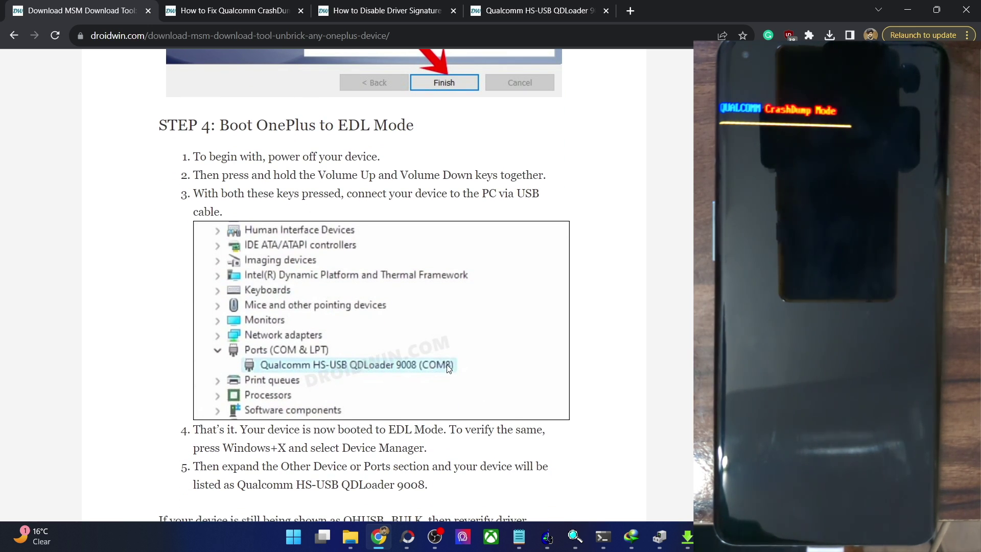
{"action": "scroll", "coordinate": [446, 364], "scroll_direction": "down", "scroll_amount": 1}
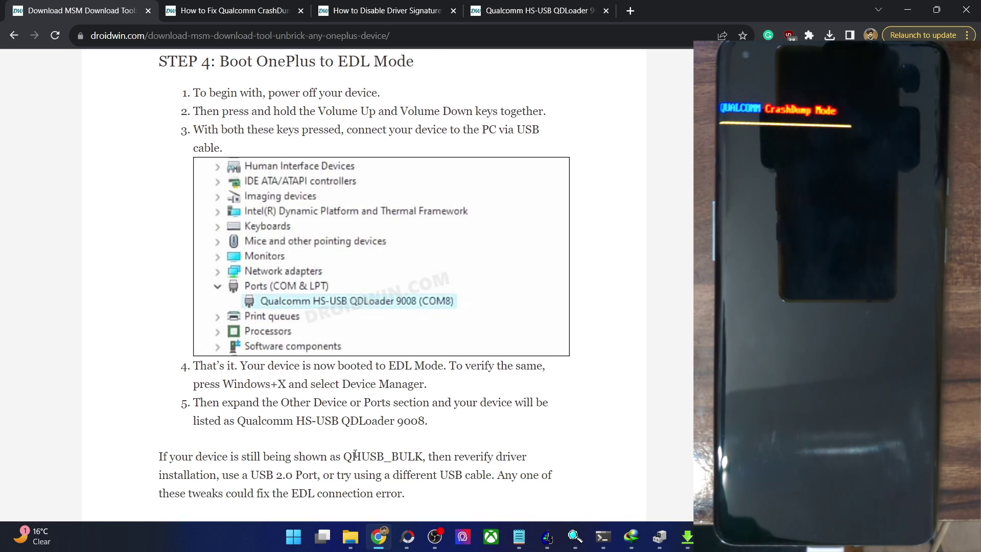
{"action": "left_click_drag", "start_coordinate": [341, 456], "coordinate": [414, 459]}
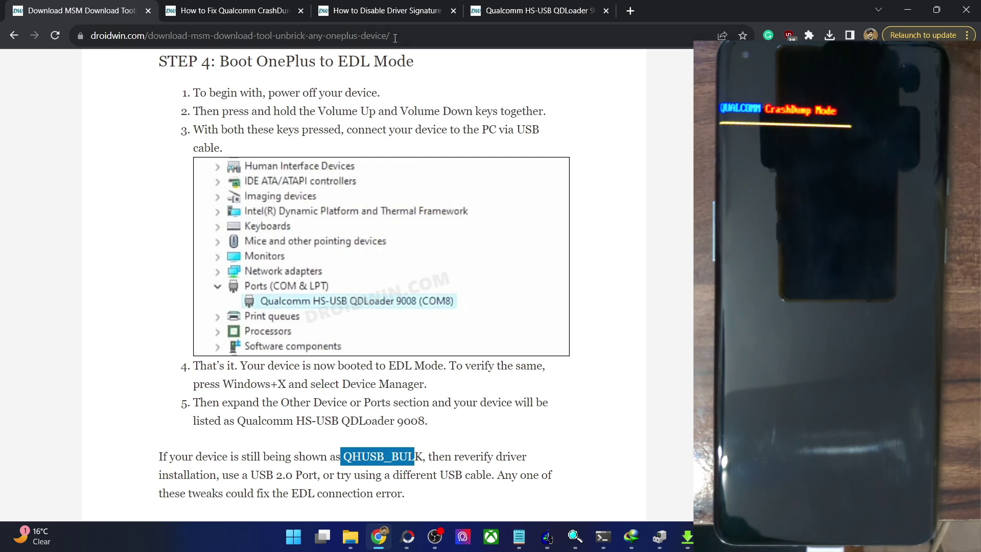
Revisit the driver signature enforcement option in the other guide and recheck the phone's port entry in Device Manager.
{"action": "left_click", "coordinate": [399, 11]}
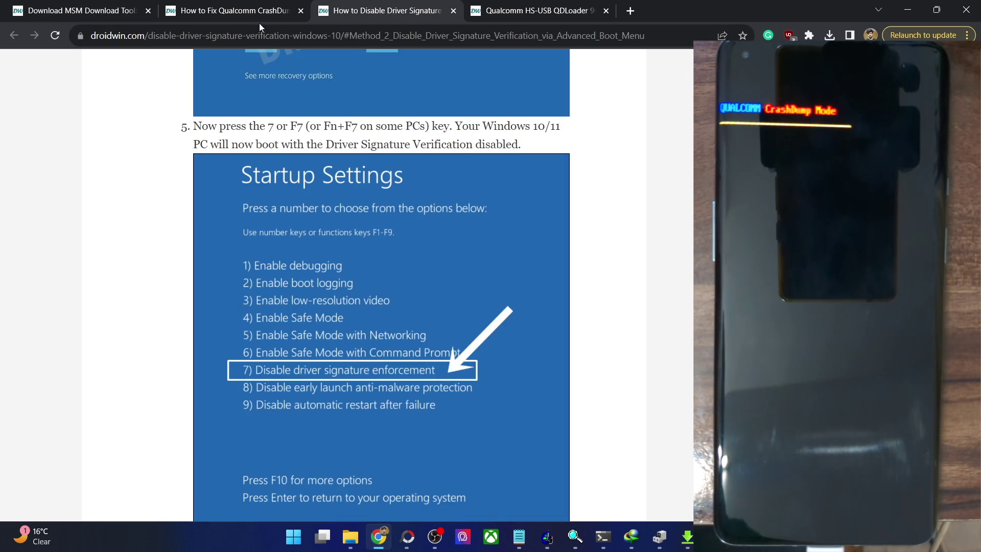
{"action": "left_click", "coordinate": [117, 15]}
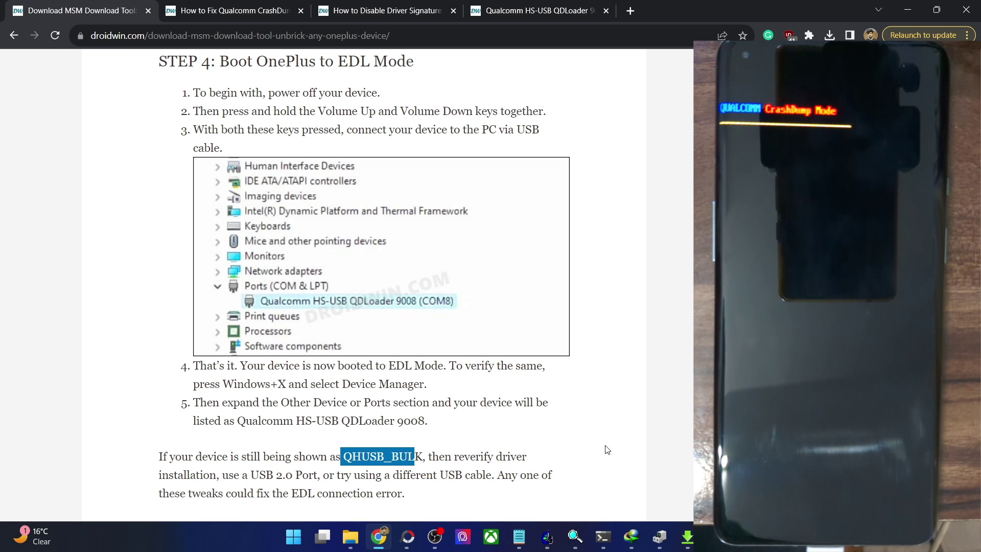
{"action": "left_click", "coordinate": [659, 536]}
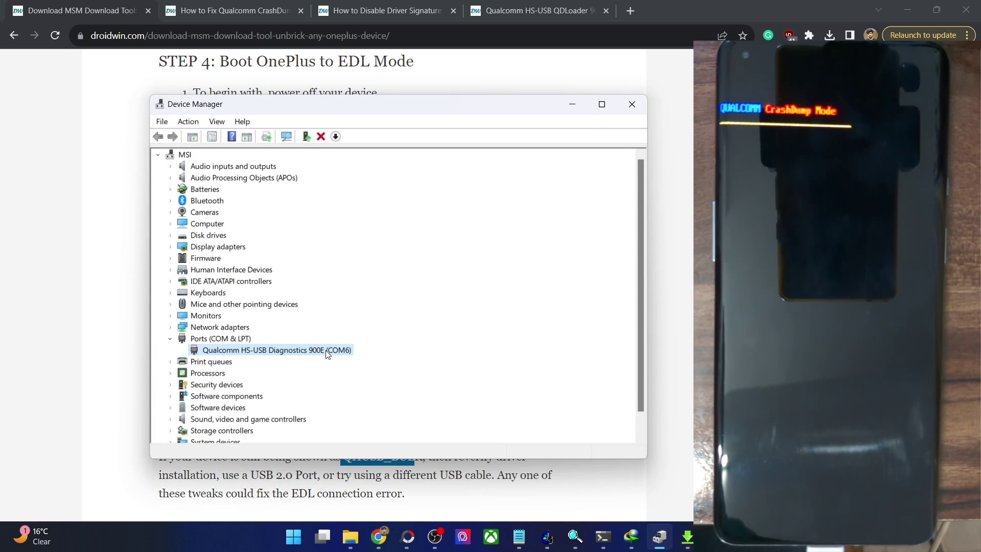
{"action": "left_click", "coordinate": [572, 105]}
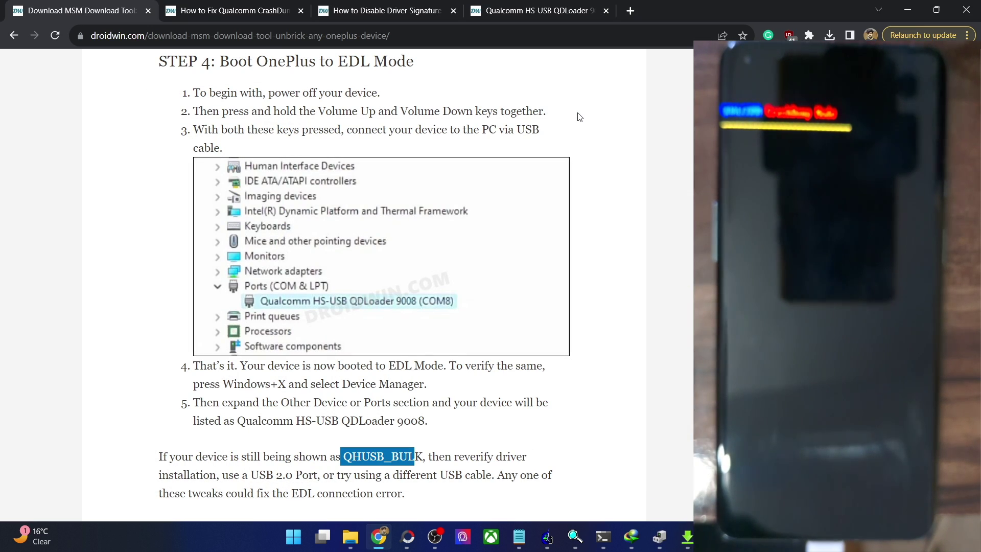
Go back over the end of STEP 3 and review STEP 4's instructions for booting the OnePlus to EDL Mode.
{"action": "scroll", "coordinate": [579, 117], "scroll_direction": "up", "scroll_amount": 6}
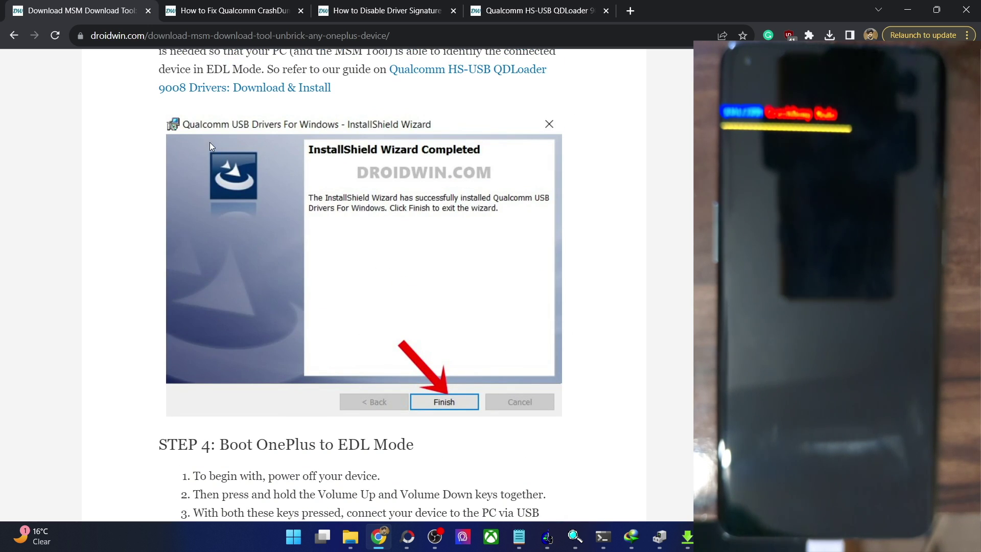
{"action": "scroll", "coordinate": [245, 140], "scroll_direction": "up", "scroll_amount": 2}
{"action": "scroll", "coordinate": [278, 158], "scroll_direction": "down", "scroll_amount": 3}
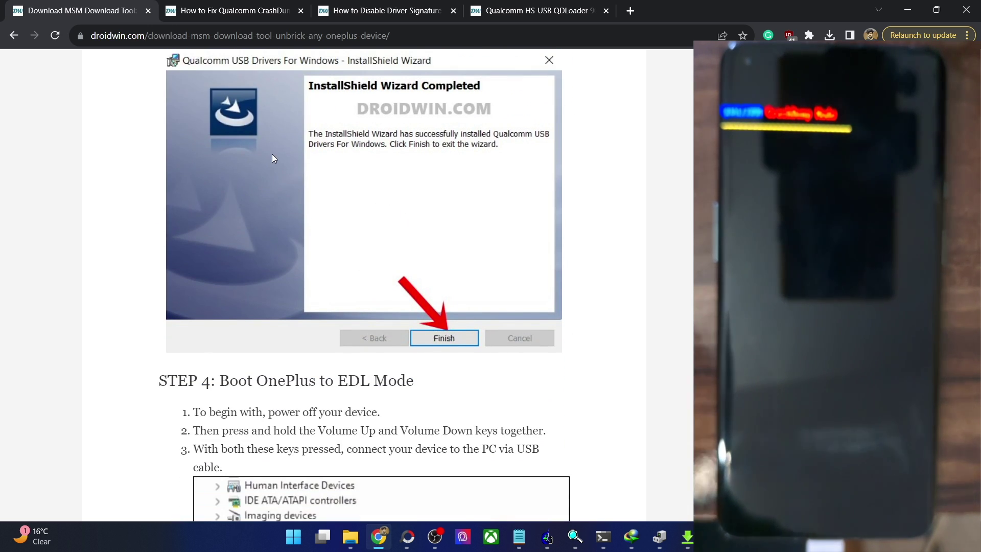
{"action": "scroll", "coordinate": [276, 164], "scroll_direction": "down", "scroll_amount": 3}
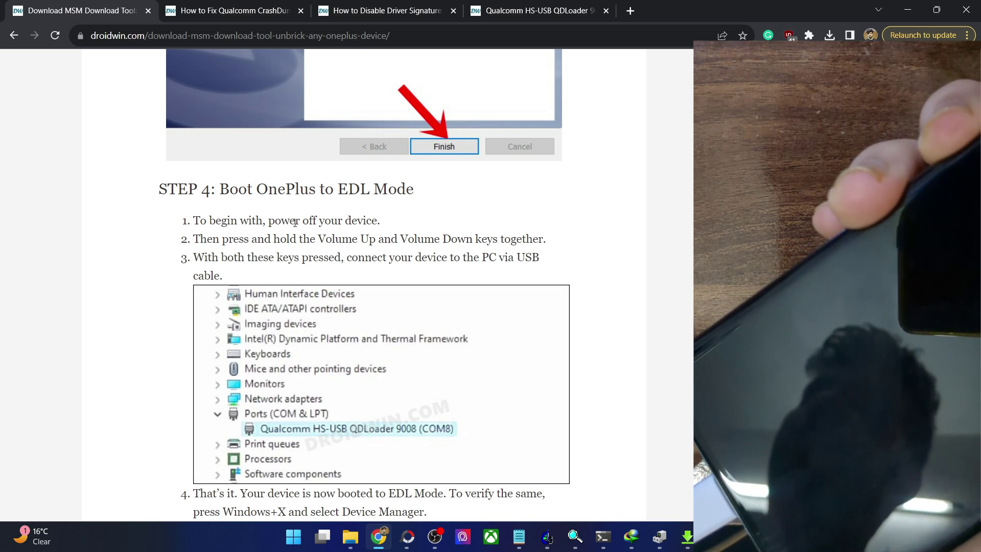
Bring up Device Manager to check whether the phone is listed under Ports, and return to the STEP 4 instructions.
{"action": "mouse_move", "coordinate": [670, 547]}
{"action": "left_click", "coordinate": [669, 546]}
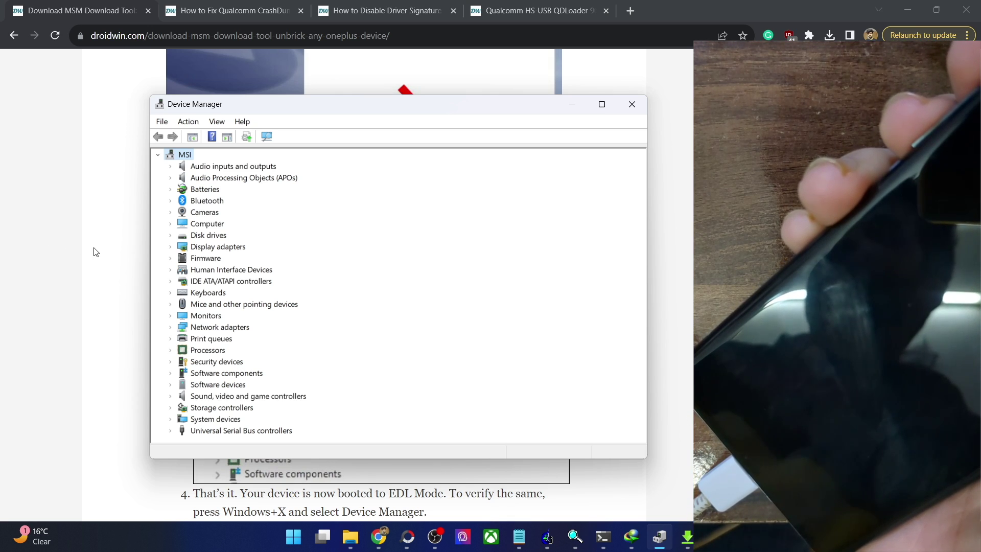
{"action": "left_click", "coordinate": [97, 250]}
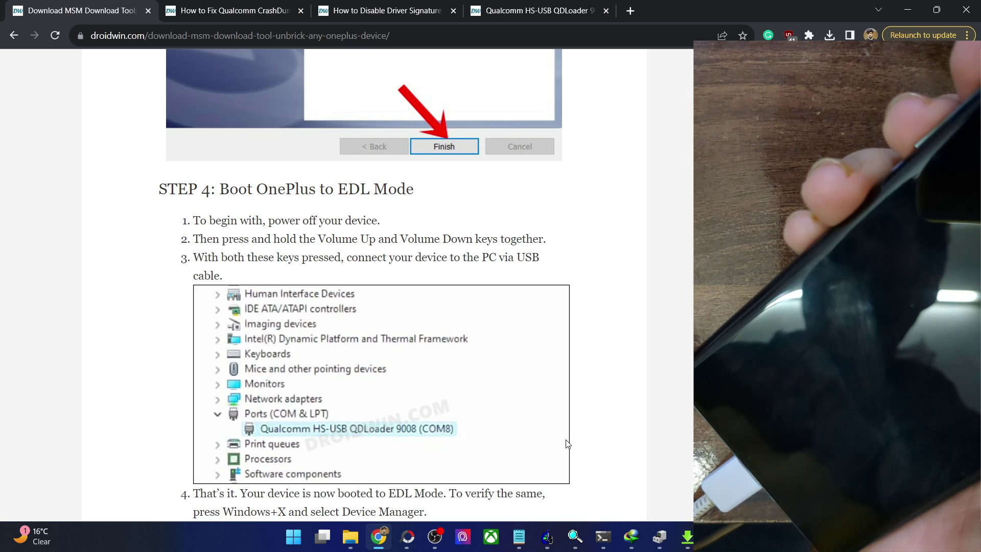
{"action": "left_click", "coordinate": [659, 535]}
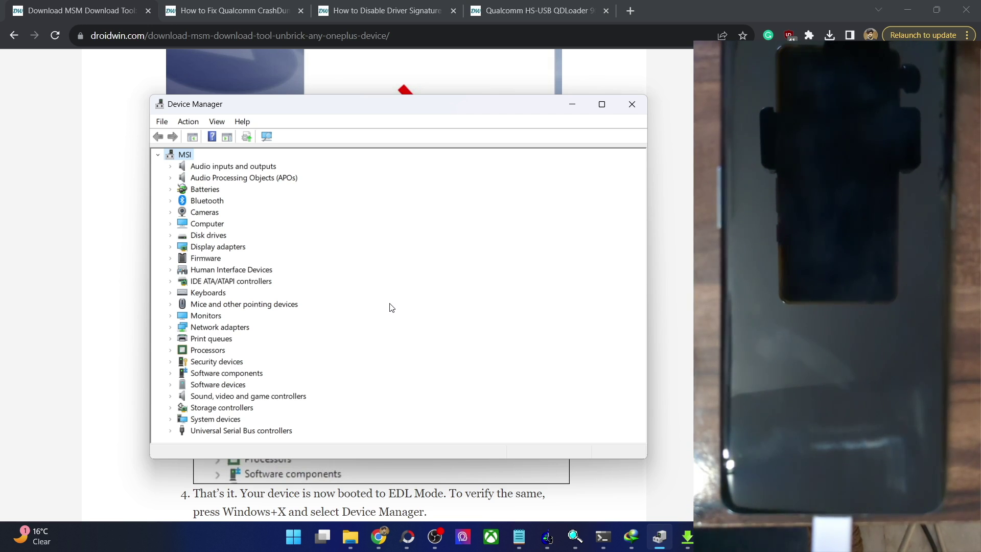
{"action": "key", "text": "alt+Tab"}
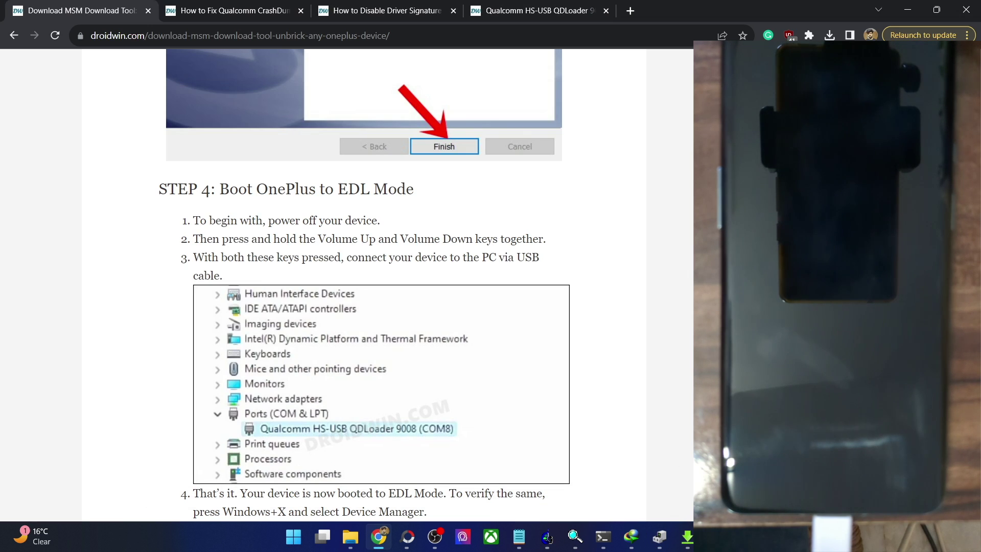
Read past STEP 4's verification notes to STEP 5 on extracting and launching the MSM Download Tool.
{"action": "scroll", "coordinate": [376, 244], "scroll_direction": "up", "scroll_amount": 6}
{"action": "scroll", "coordinate": [362, 242], "scroll_direction": "down", "scroll_amount": 15}
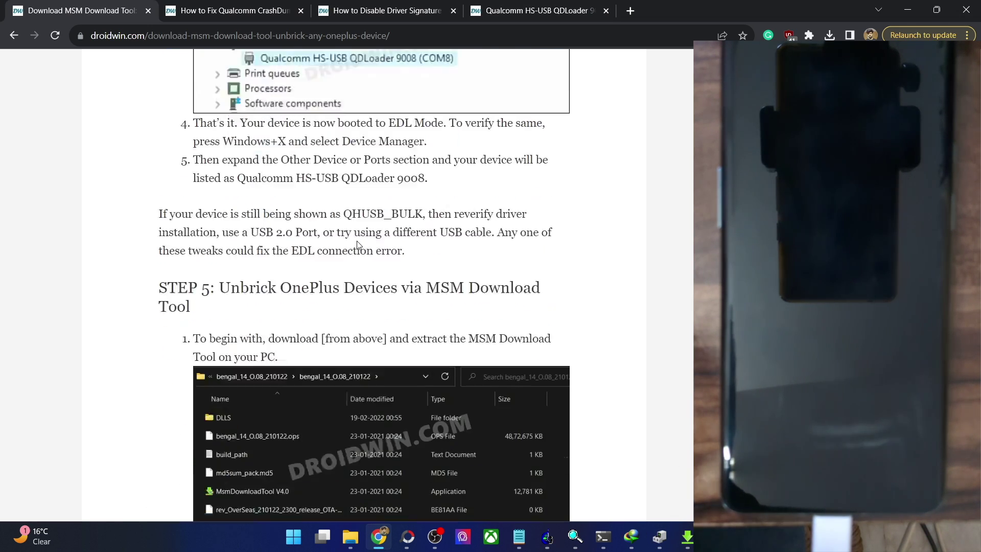
{"action": "scroll", "coordinate": [301, 251], "scroll_direction": "up", "scroll_amount": 5}
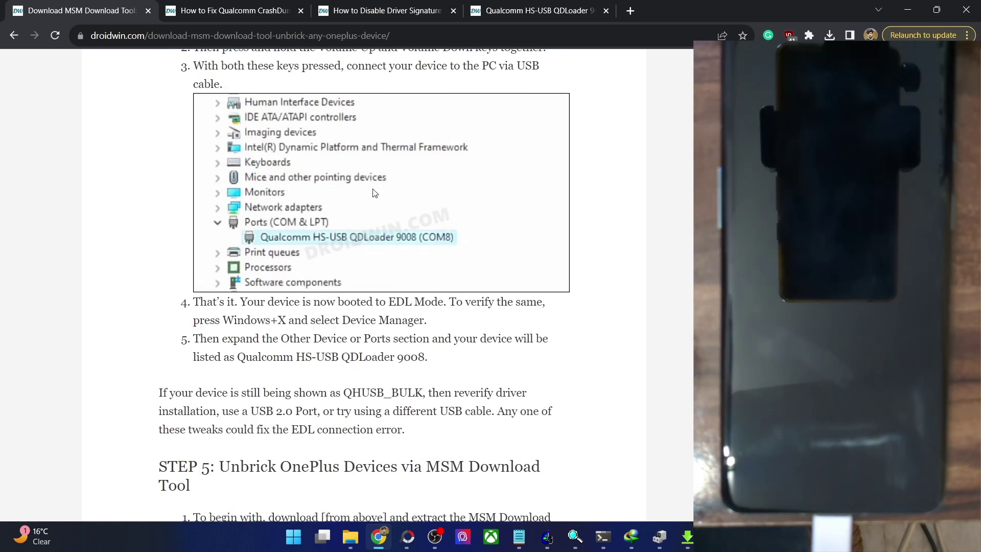
{"action": "scroll", "coordinate": [269, 210], "scroll_direction": "down", "scroll_amount": 6}
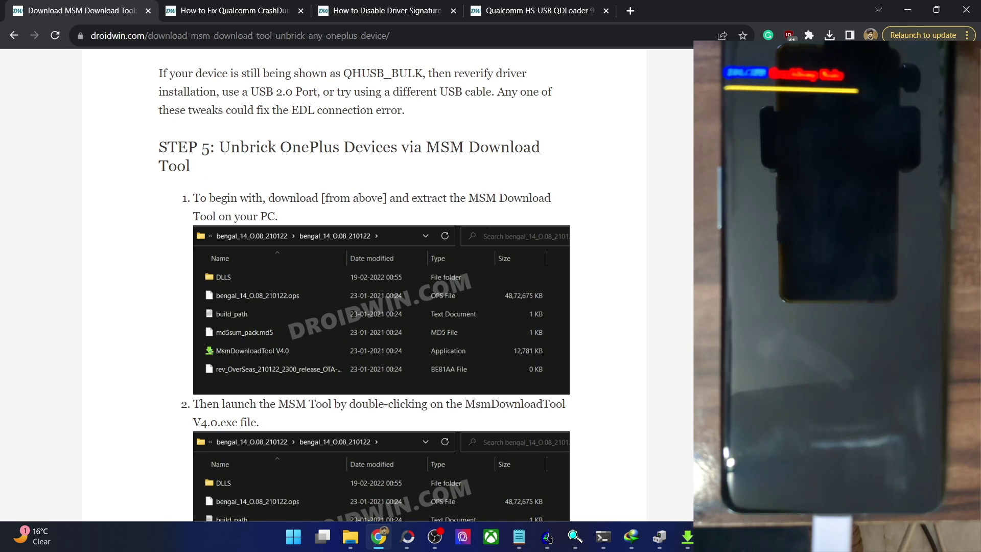
Look back through the guide's OnePlus MSM Download Tool links and STEP 2, and return to STEP 5's launch and login instructions.
{"action": "scroll", "coordinate": [364, 285], "scroll_direction": "up", "scroll_amount": 20}
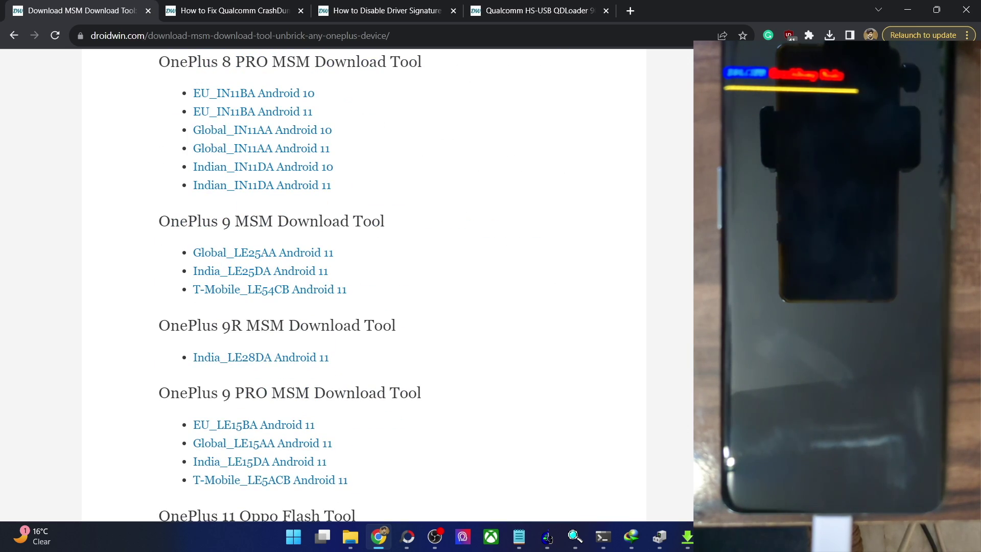
{"action": "scroll", "coordinate": [636, 311], "scroll_direction": "up", "scroll_amount": 15}
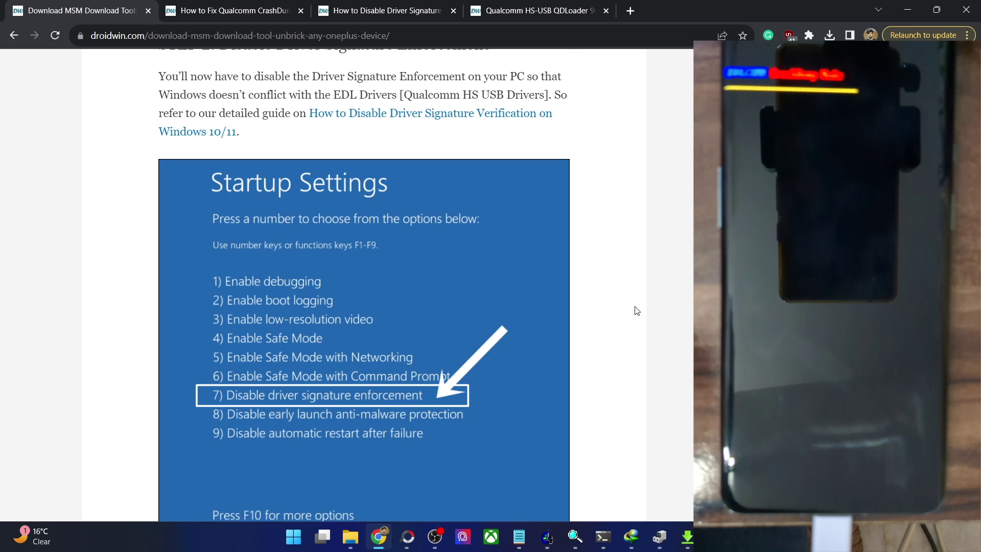
{"action": "scroll", "coordinate": [636, 310], "scroll_direction": "down", "scroll_amount": 20}
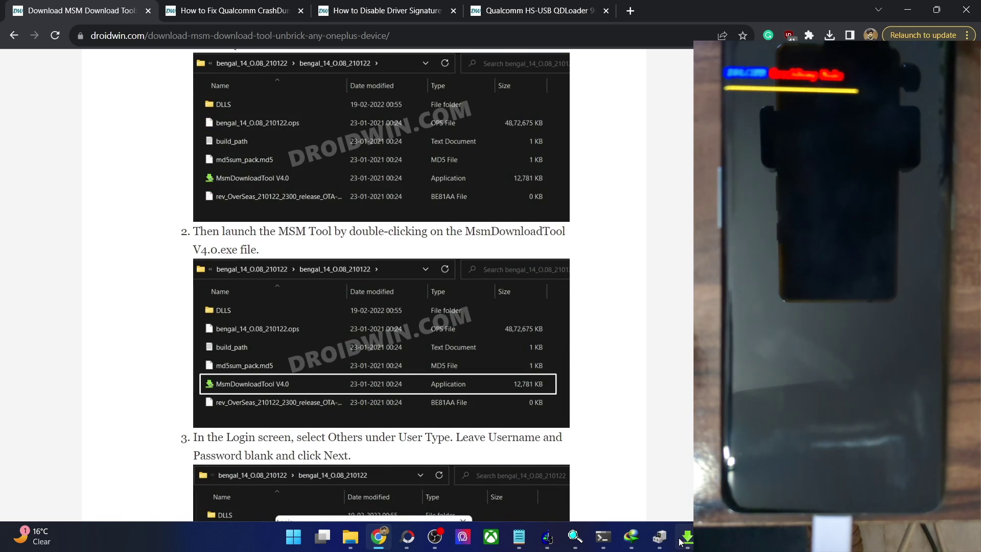
Check the extracted files in the lemonadep_22_I.07_210412 folder and try to flash the phone with MsmDownloadTool in Upgrade mode.
{"action": "left_click", "coordinate": [348, 536]}
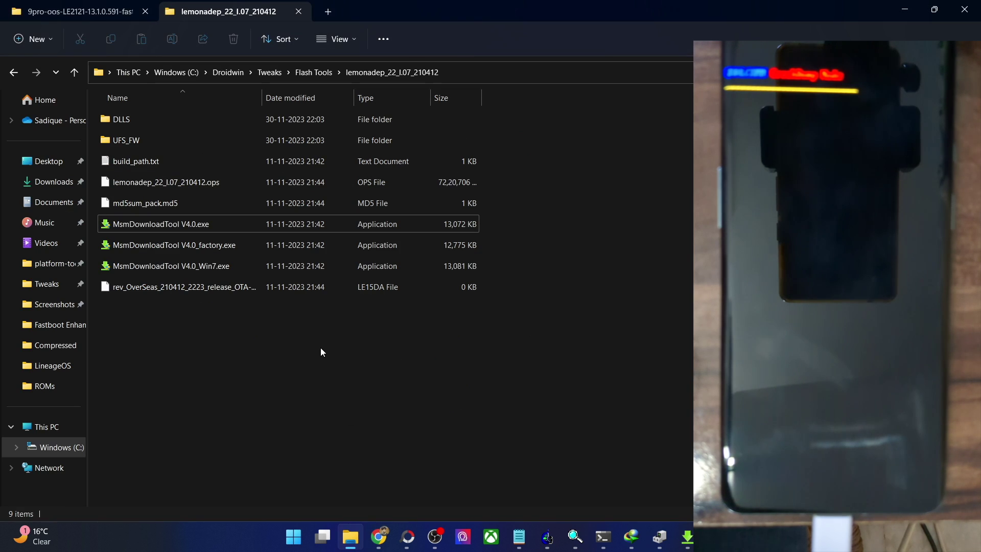
{"action": "left_click_drag", "start_coordinate": [504, 345], "coordinate": [291, 113]}
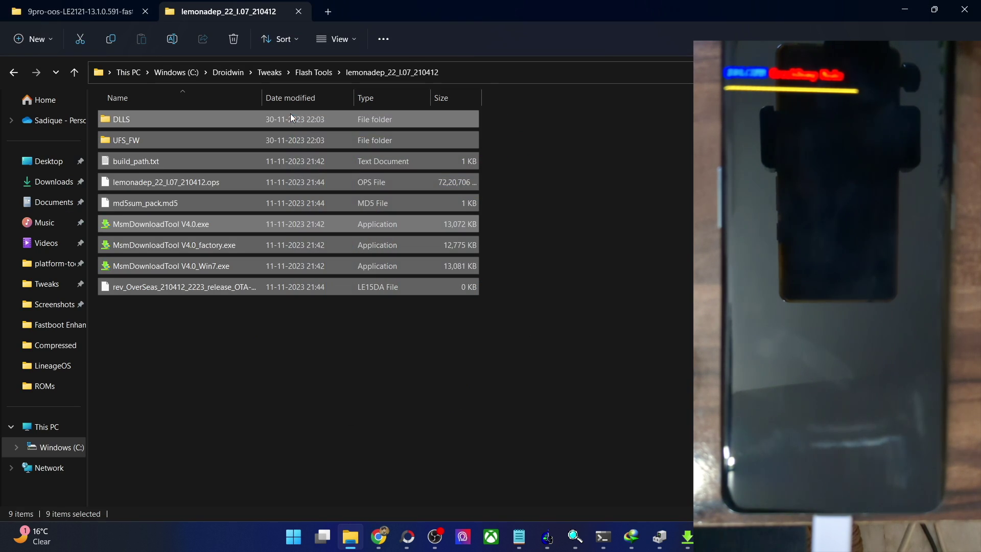
{"action": "left_click", "coordinate": [261, 496]}
{"action": "left_click", "coordinate": [209, 224]}
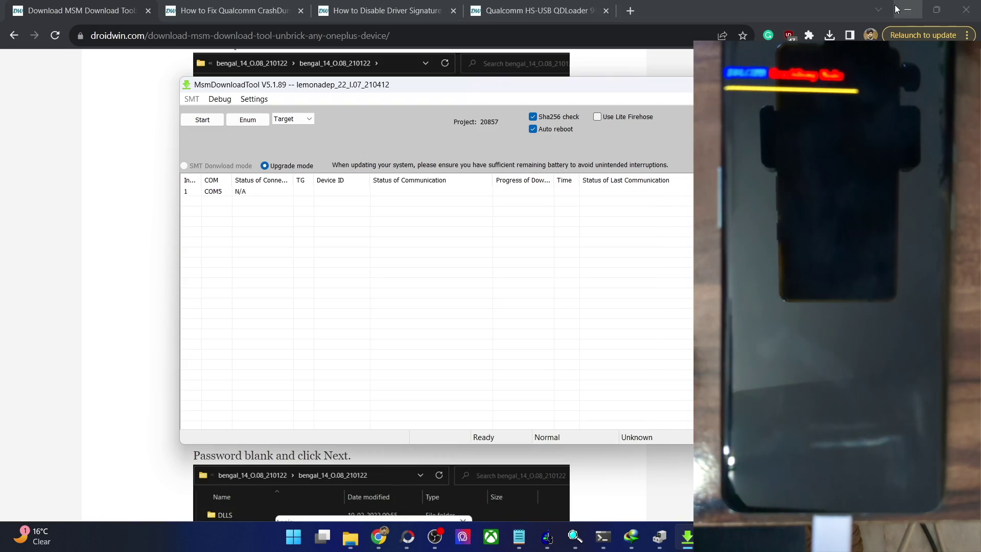
{"action": "left_click", "coordinate": [203, 119]}
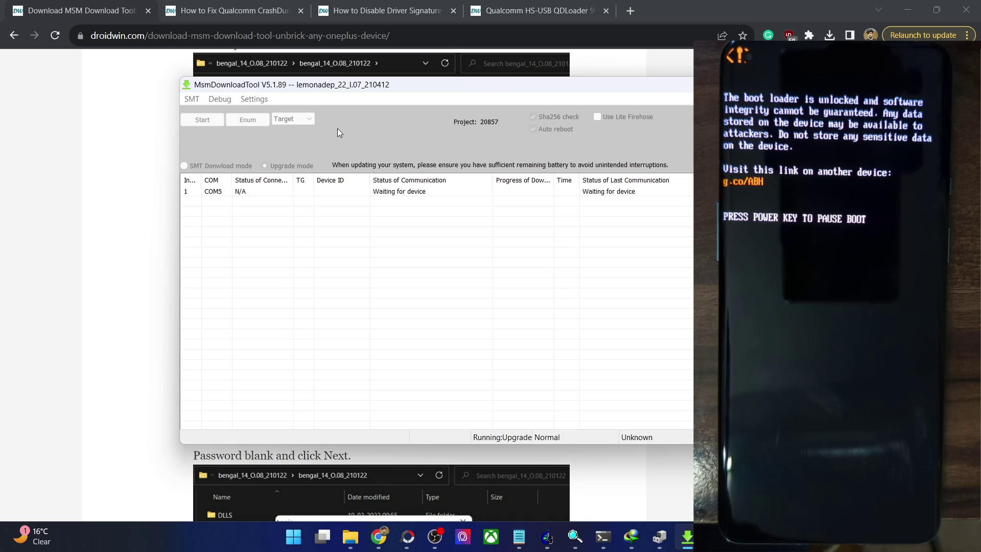
Bring up Device Manager and arrange it beside the MsmDownloadTool window, narrowed so both remain in view.
{"action": "left_click_drag", "start_coordinate": [369, 90], "coordinate": [453, 93]}
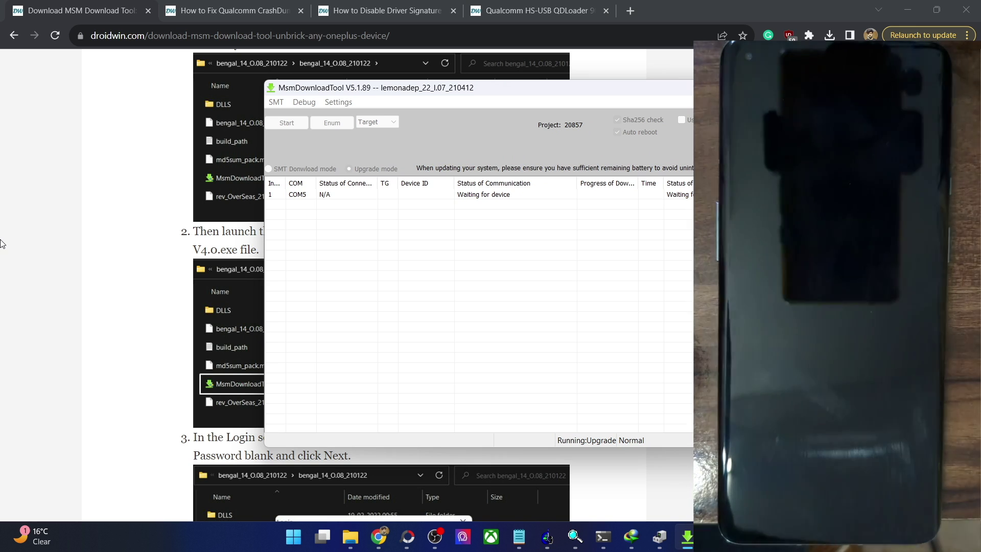
{"action": "left_click", "coordinate": [659, 536]}
{"action": "left_click_drag", "start_coordinate": [533, 105], "coordinate": [432, 121]}
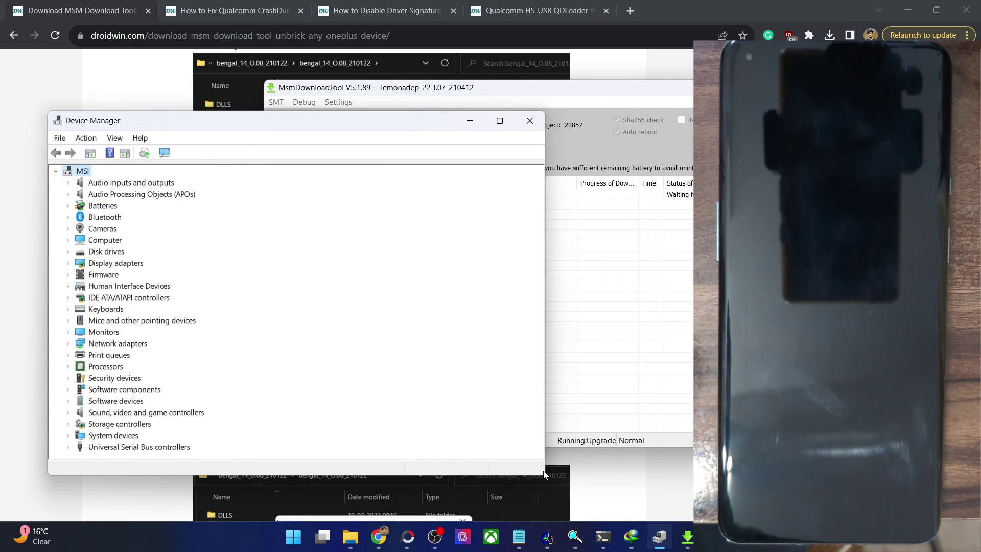
{"action": "left_click_drag", "start_coordinate": [546, 475], "coordinate": [288, 449]}
{"action": "left_click_drag", "start_coordinate": [516, 86], "coordinate": [548, 92]}
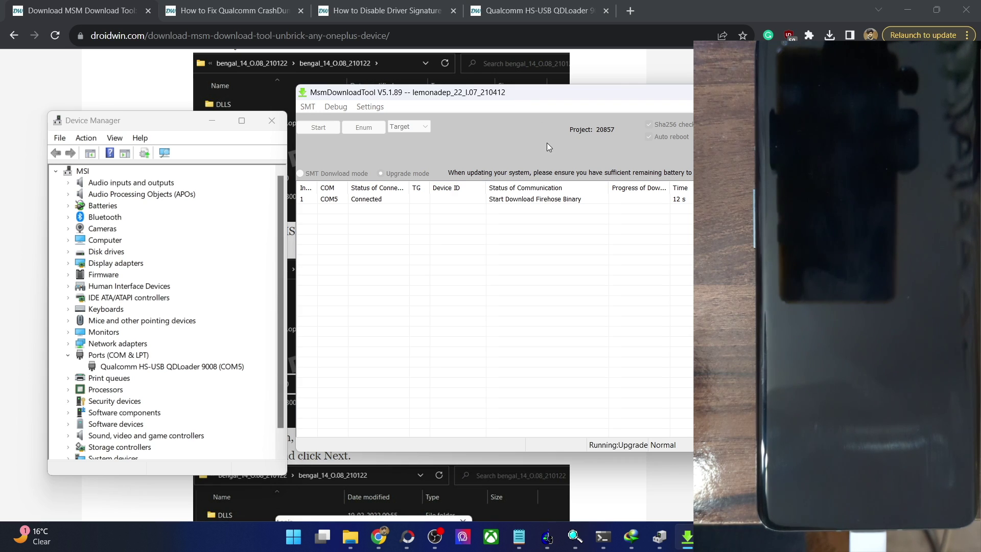
Inspect the COM5 communication status and the Qualcomm HS-USB QDLoader 9008 port entry, and close MsmDownloadTool.
{"action": "left_click", "coordinate": [534, 201]}
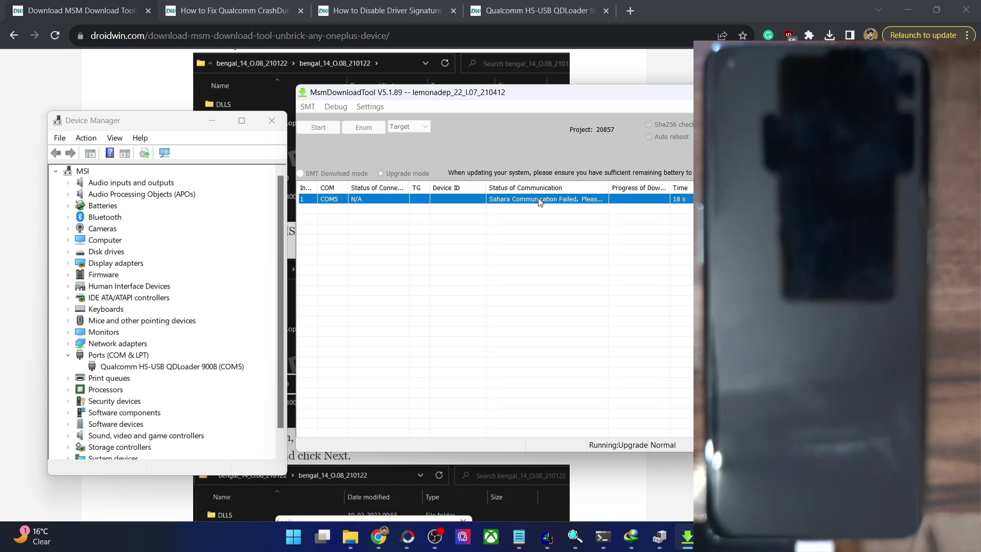
{"action": "left_click", "coordinate": [175, 371]}
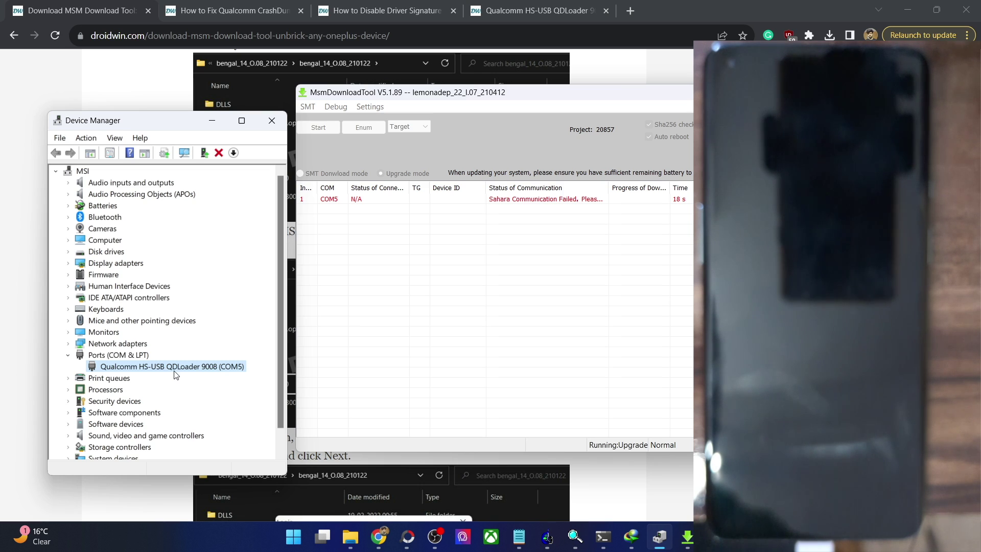
{"action": "left_click", "coordinate": [514, 199]}
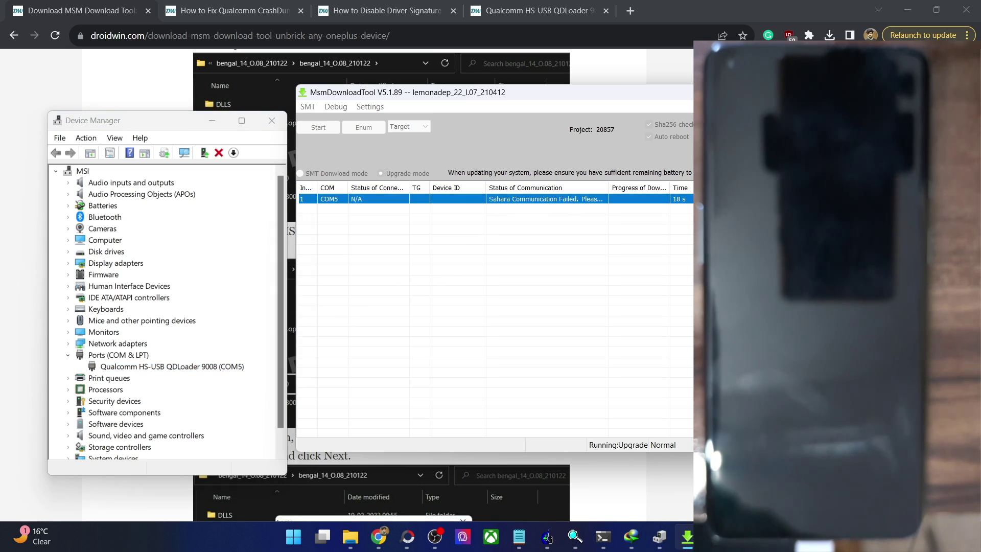
{"action": "key", "text": "alt+F4"}
{"action": "left_click", "coordinate": [639, 303]}
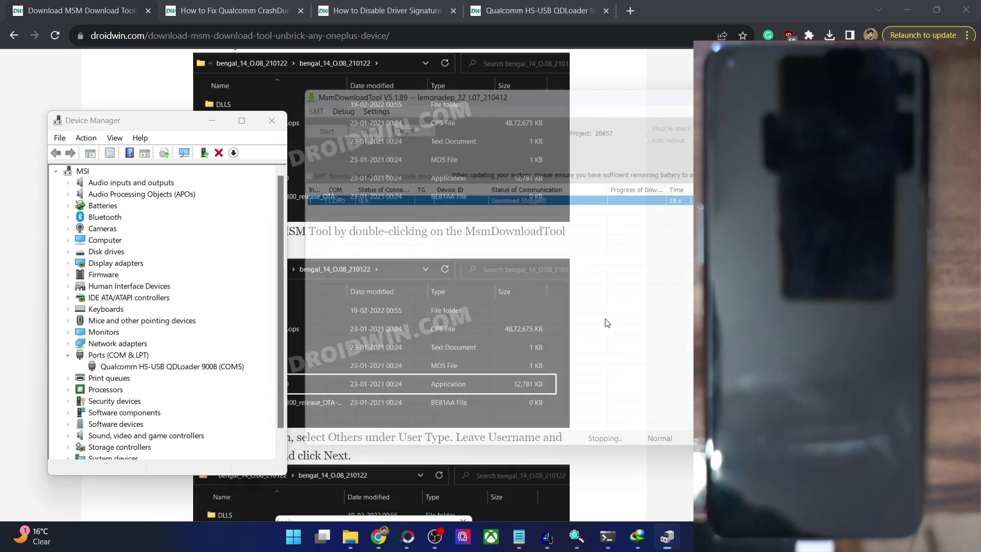
Relaunch MsmDownloadTool V4.0.exe, log in with user type Others and try the flash again.
{"action": "left_click", "coordinate": [368, 540]}
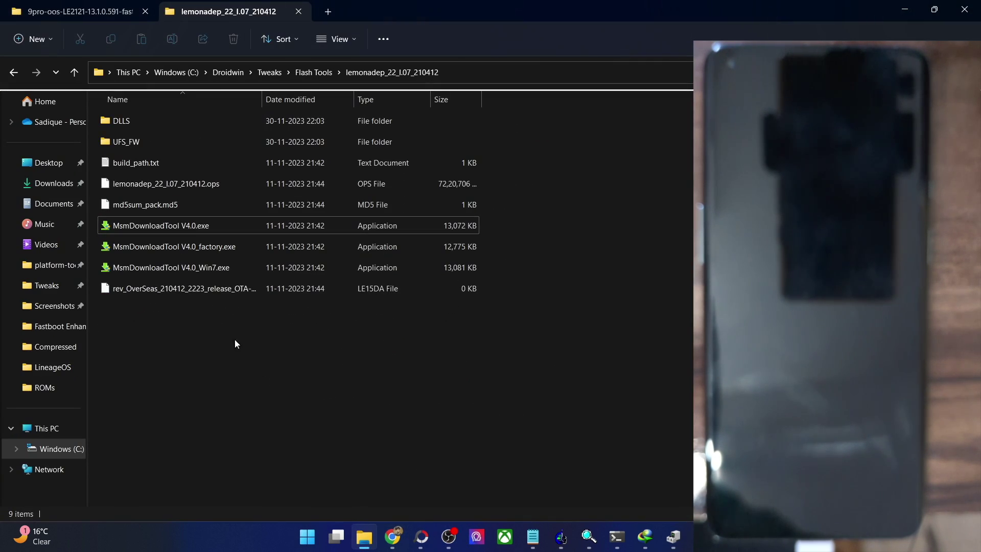
{"action": "left_click", "coordinate": [191, 228]}
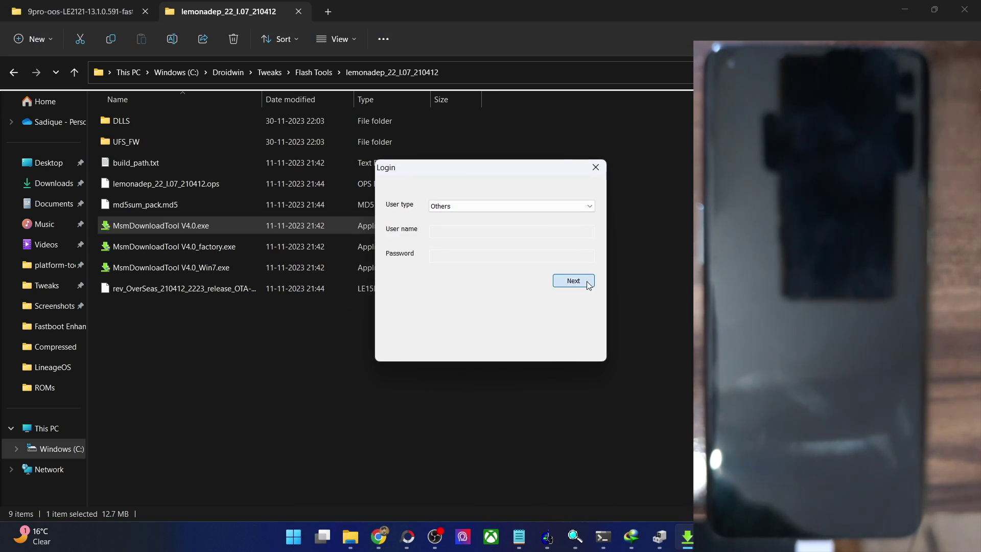
{"action": "left_click", "coordinate": [579, 282]}
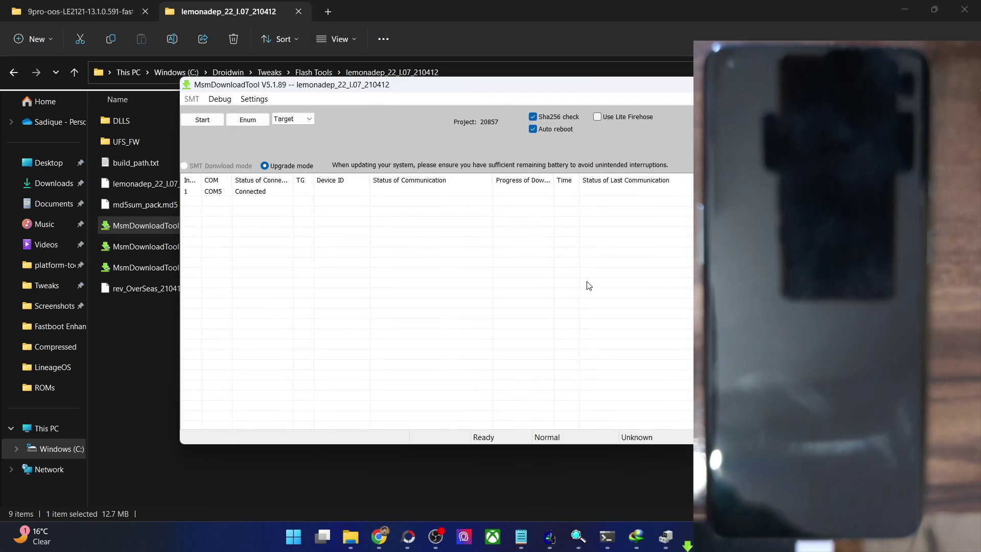
{"action": "left_click", "coordinate": [193, 123]}
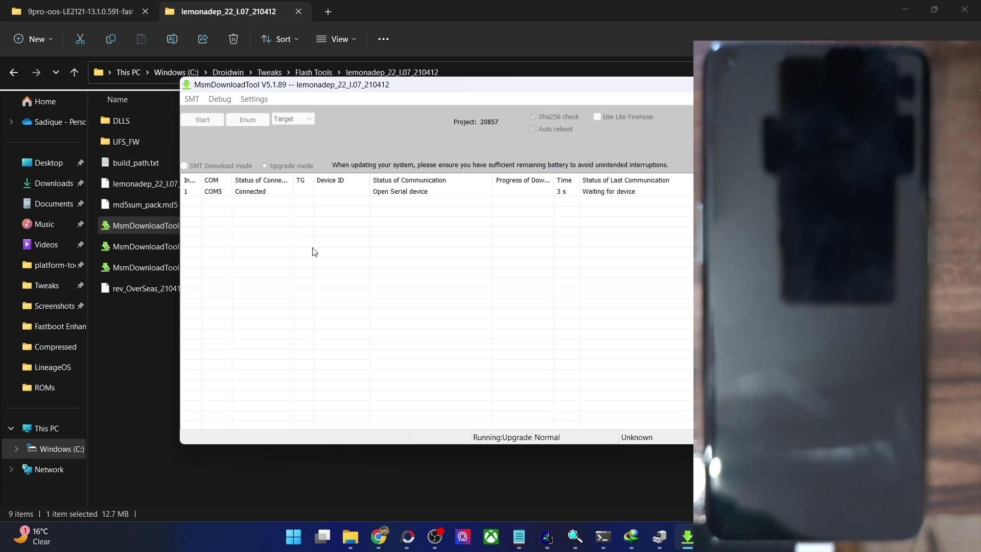
Inspect the COM5 row's communication status and quit MsmDownloadTool to abandon this flashing attempt.
{"action": "left_click", "coordinate": [452, 192]}
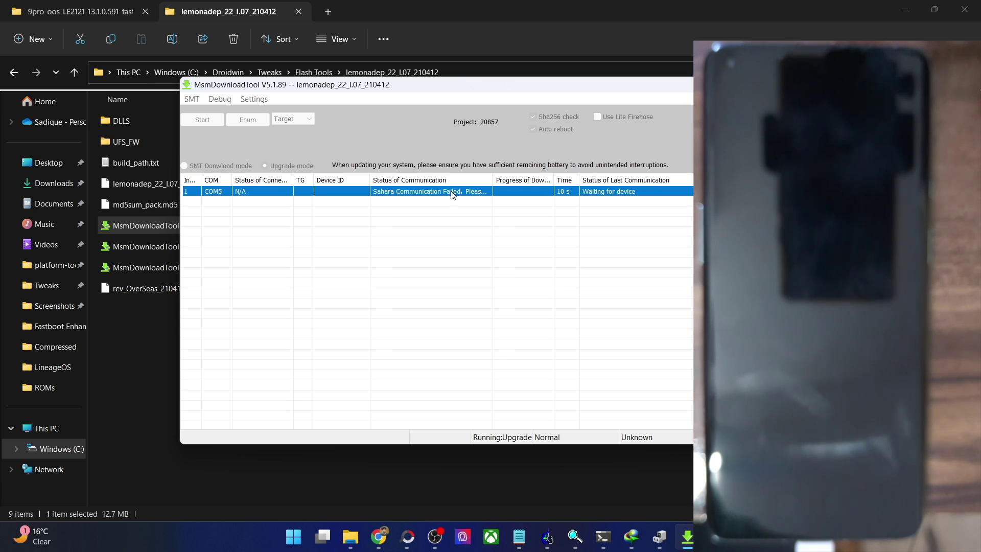
{"action": "left_click", "coordinate": [451, 223]}
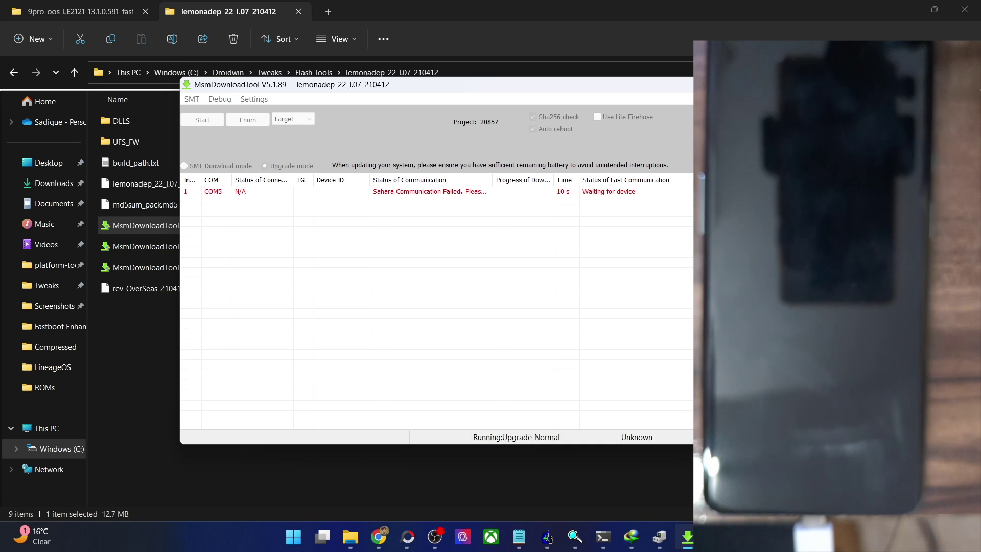
{"action": "key", "text": "alt+F4"}
{"action": "left_click", "coordinate": [540, 295]}
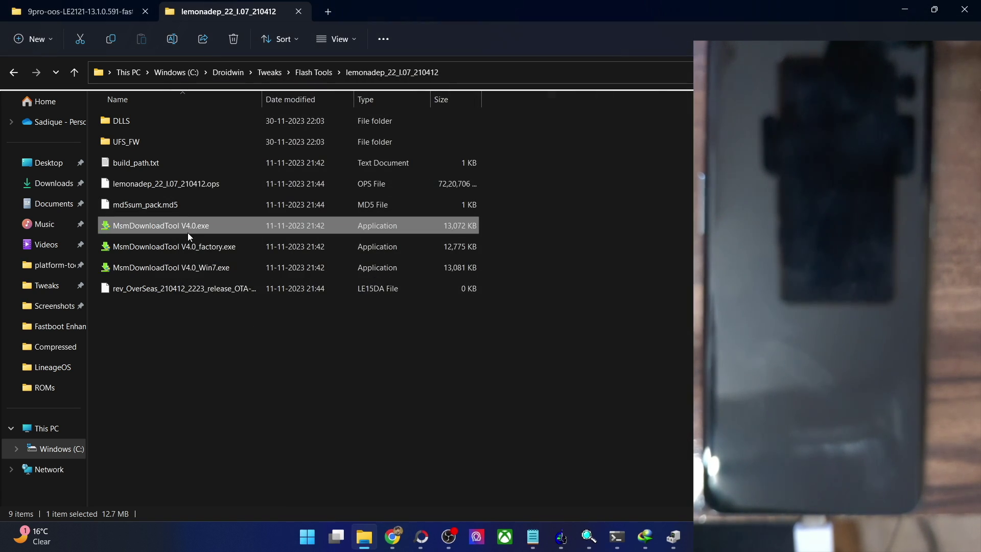
Launch MsmDownloadTool V4.0.exe once more, proceed past the login and start flashing so it waits for the device.
{"action": "left_click", "coordinate": [382, 375]}
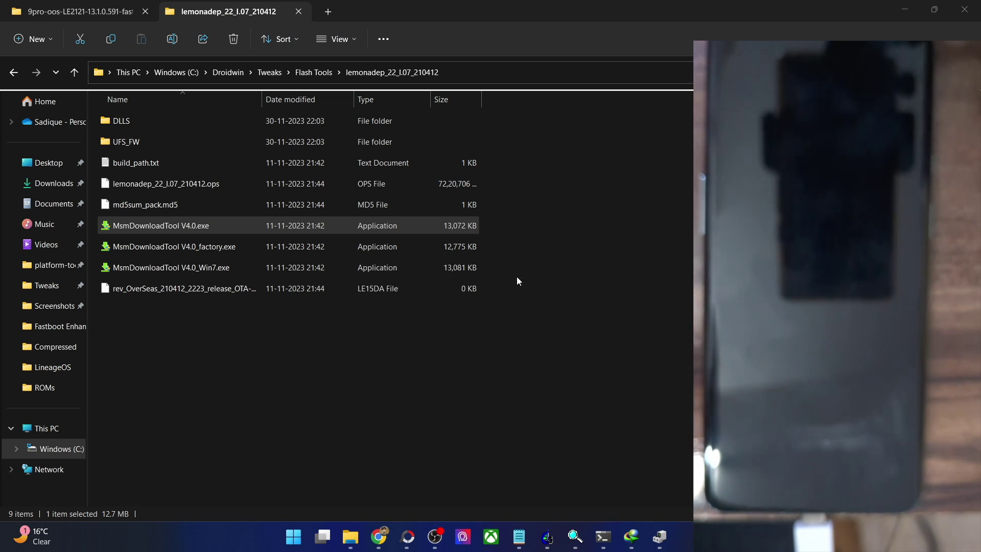
{"action": "left_click", "coordinate": [572, 284]}
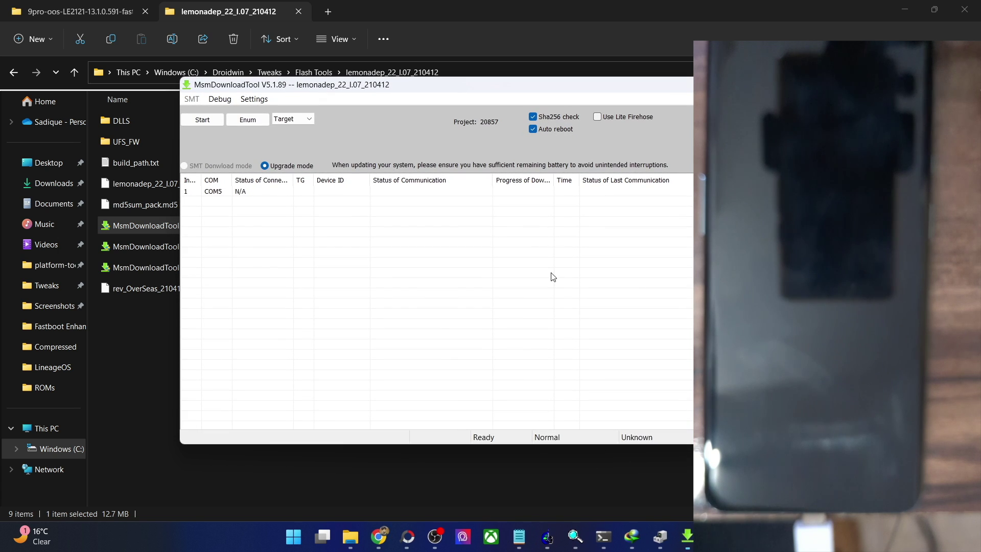
{"action": "left_click", "coordinate": [214, 124]}
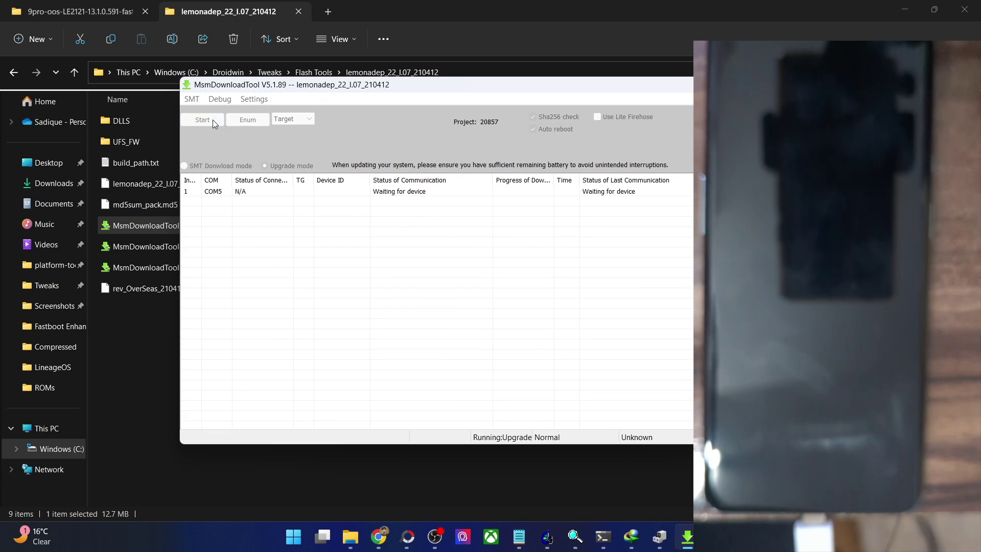
Check the Qualcomm HS-USB QDLoader 9008 entry under Ports in Device Manager and return to the flashing progress.
{"action": "left_click", "coordinate": [658, 537]}
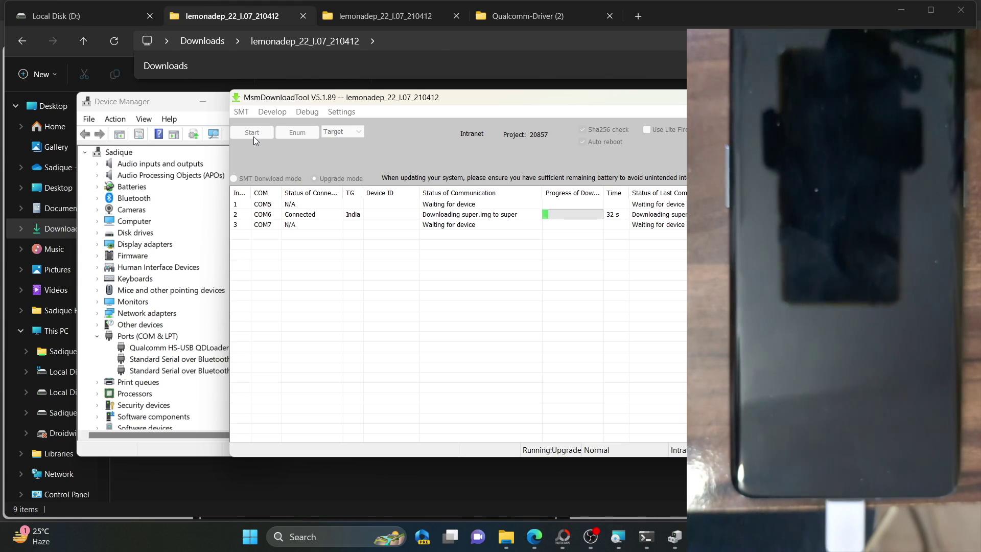
{"action": "left_click", "coordinate": [147, 347]}
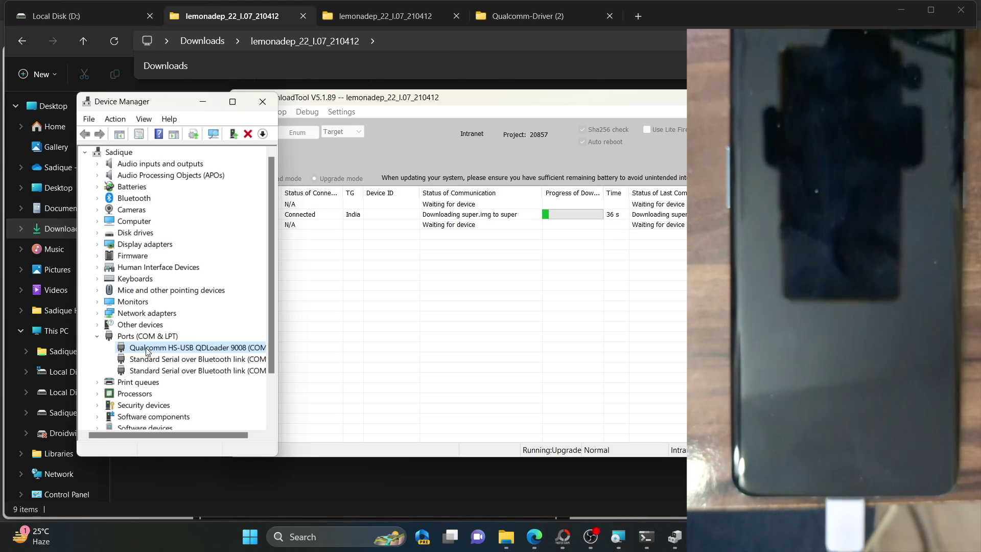
{"action": "left_click", "coordinate": [357, 342]}
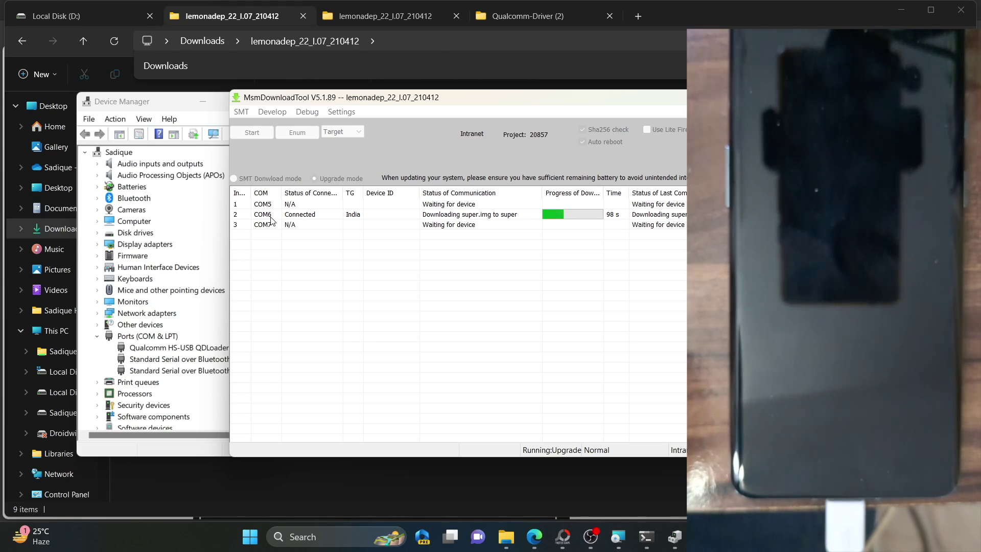
Switch to the guide in Edge and go back over STEP 1 and STEP 2, highlighting "Driver Signature Enforcement".
{"action": "left_click", "coordinate": [534, 536]}
{"action": "scroll", "coordinate": [376, 343], "scroll_direction": "up", "scroll_amount": 2}
{"action": "scroll", "coordinate": [377, 344], "scroll_direction": "up", "scroll_amount": 15}
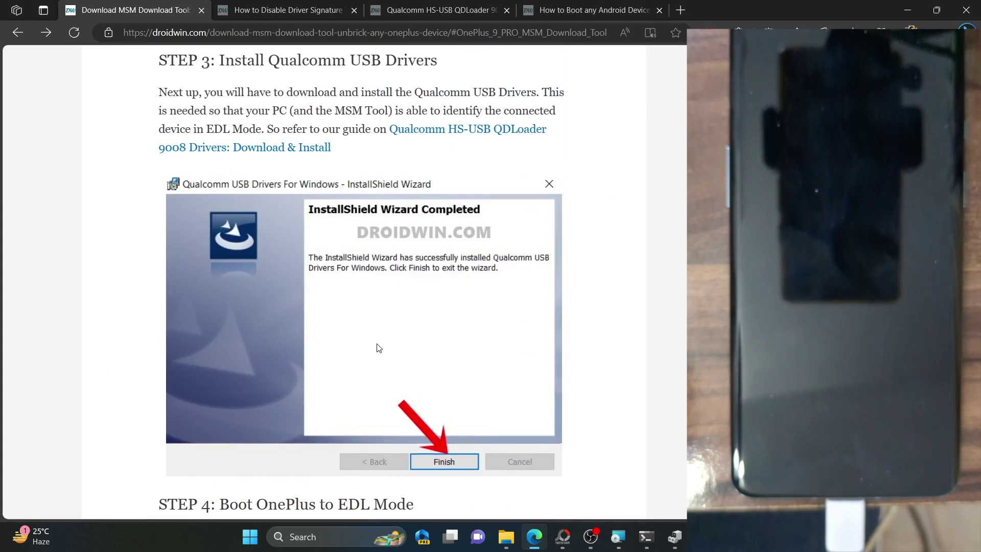
{"action": "scroll", "coordinate": [377, 346], "scroll_direction": "up", "scroll_amount": 5}
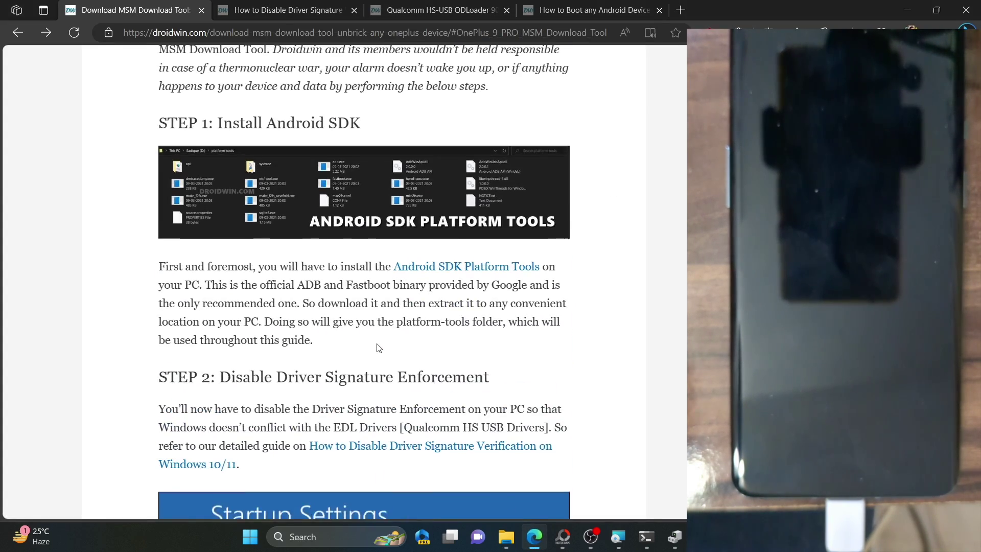
{"action": "scroll", "coordinate": [376, 344], "scroll_direction": "down", "scroll_amount": 2}
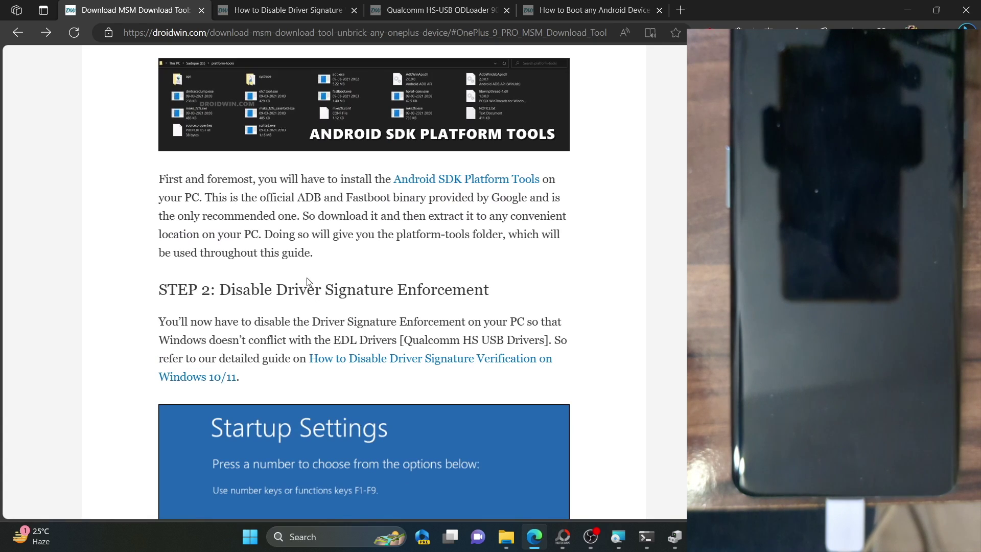
{"action": "scroll", "coordinate": [306, 278], "scroll_direction": "down", "scroll_amount": 2}
{"action": "mouse_move", "coordinate": [277, 218]}
{"action": "left_mouse_down"}
{"action": "mouse_move", "coordinate": [455, 250]}
{"action": "mouse_move", "coordinate": [489, 218]}
{"action": "left_mouse_up"}
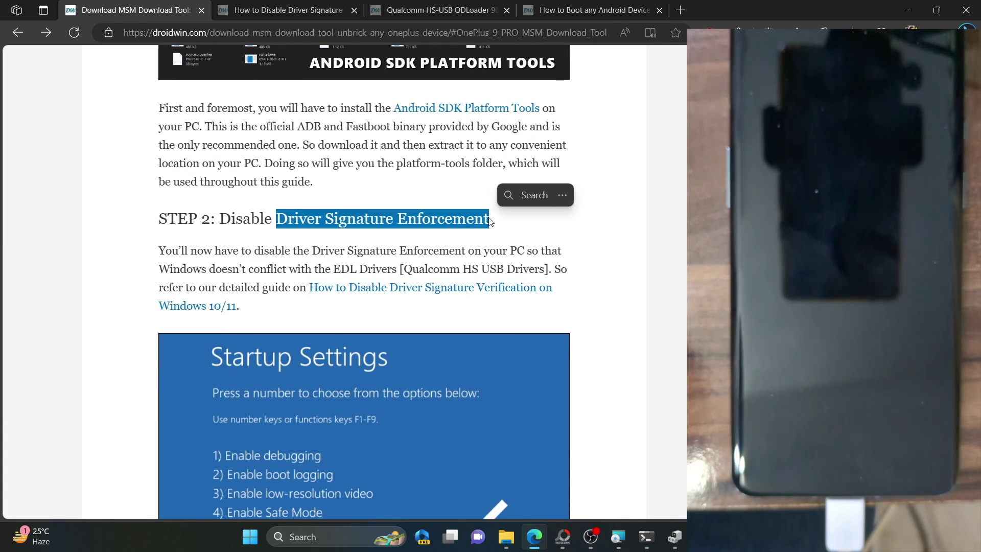
Review STEP 3 on Qualcomm USB drivers and STEP 4 on booting to EDL Mode, and return to MsmDownloadTool's flashing progress.
{"action": "scroll", "coordinate": [510, 225], "scroll_direction": "down", "scroll_amount": 6}
{"action": "scroll", "coordinate": [516, 232], "scroll_direction": "down", "scroll_amount": 6}
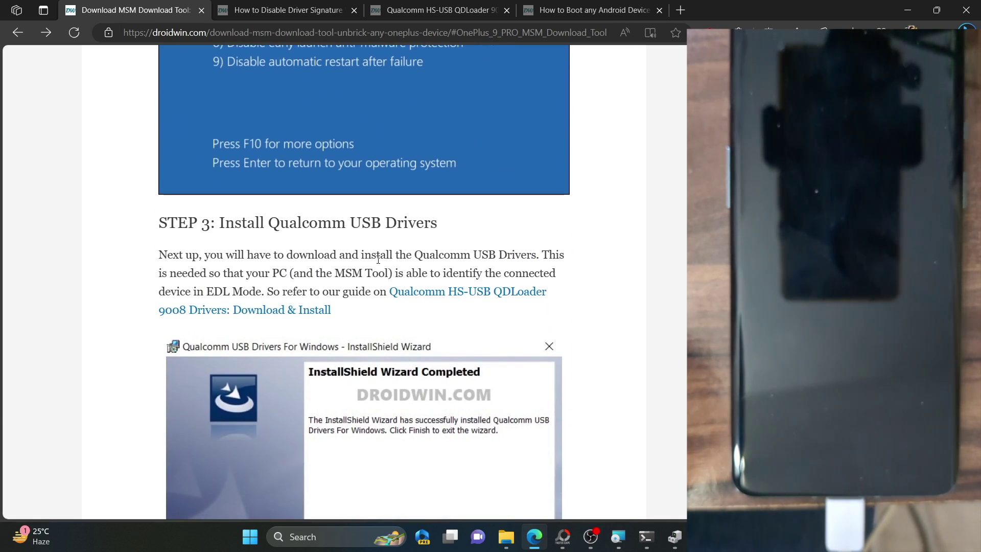
{"action": "scroll", "coordinate": [377, 262], "scroll_direction": "down", "scroll_amount": 4}
{"action": "scroll", "coordinate": [376, 262], "scroll_direction": "down", "scroll_amount": 2}
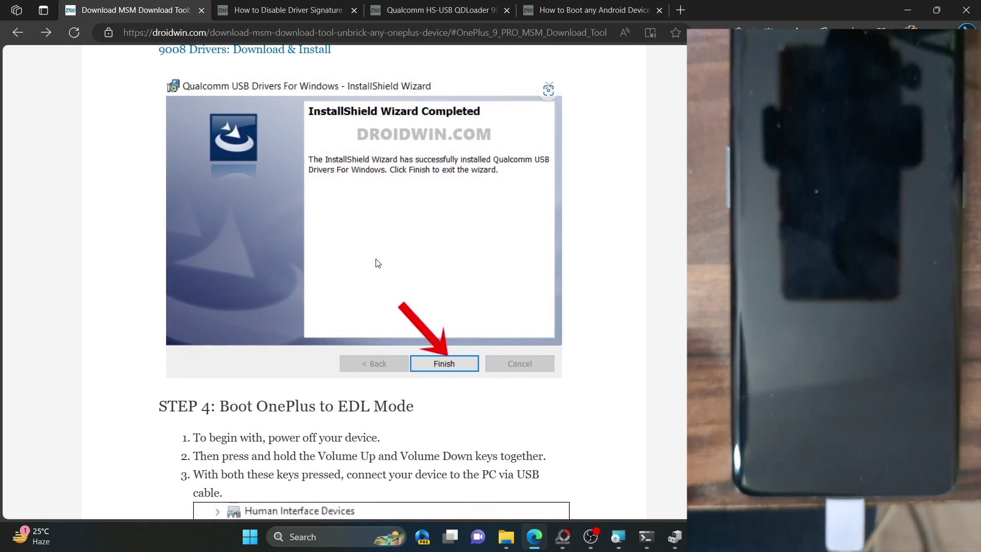
{"action": "scroll", "coordinate": [377, 263], "scroll_direction": "down", "scroll_amount": 1}
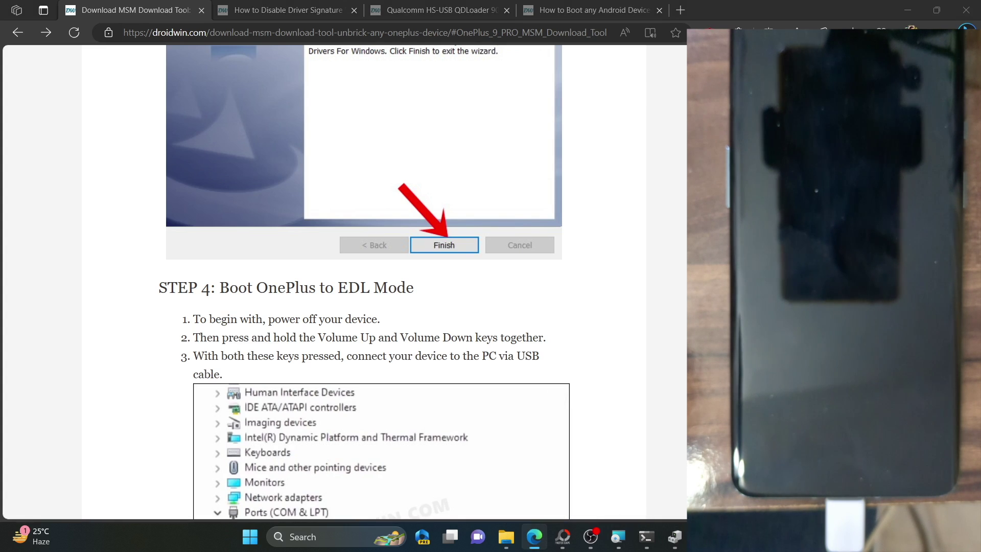
{"action": "left_click", "coordinate": [703, 537]}
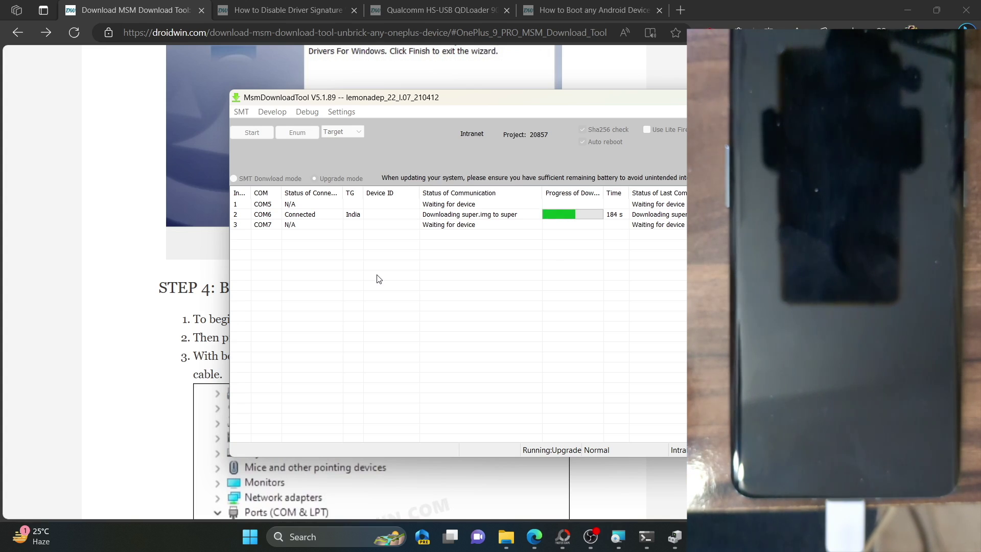
Switch to the guide's STEP 4 in Edge and compare it with the Qualcomm HS-USB QDLoader 9008 entry in Device Manager.
{"action": "left_click", "coordinate": [88, 315]}
{"action": "scroll", "coordinate": [88, 317], "scroll_direction": "down", "scroll_amount": 1}
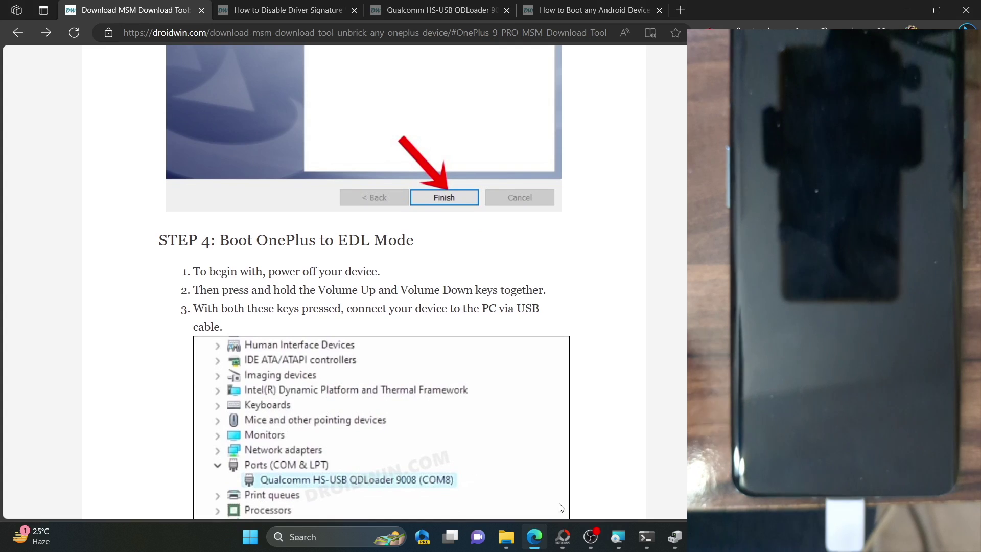
{"action": "mouse_move", "coordinate": [645, 536]}
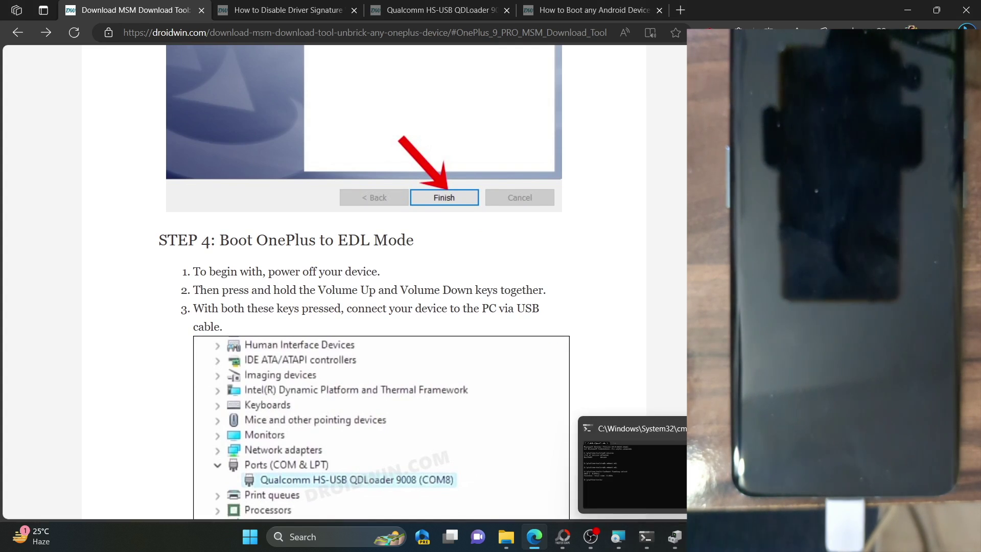
{"action": "left_click", "coordinate": [674, 537]}
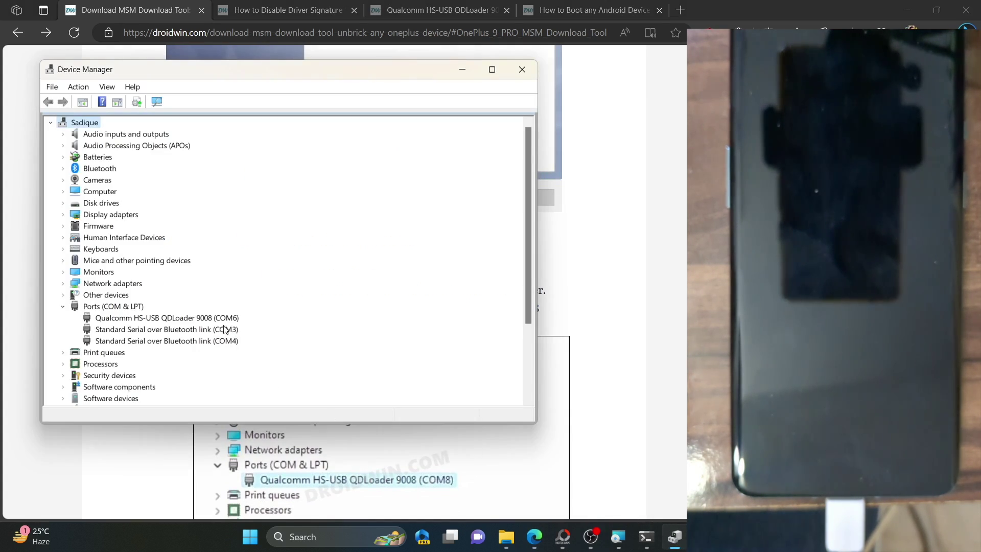
Return to the guide and highlight "QHUSB_BULK" in the note below the STEP 4 instructions.
{"action": "left_click", "coordinate": [584, 309]}
{"action": "scroll", "coordinate": [462, 318], "scroll_direction": "down", "scroll_amount": 3}
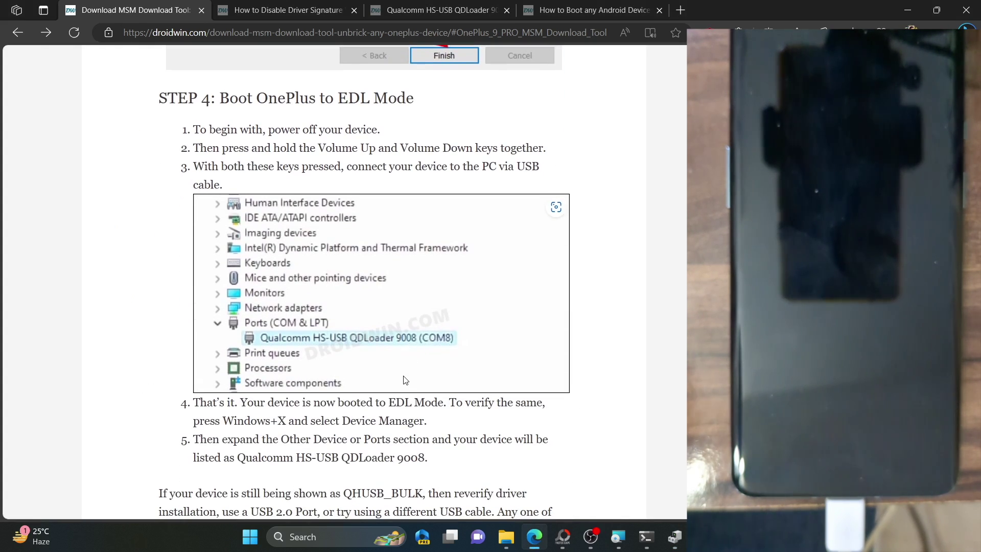
{"action": "double_click", "coordinate": [368, 489]}
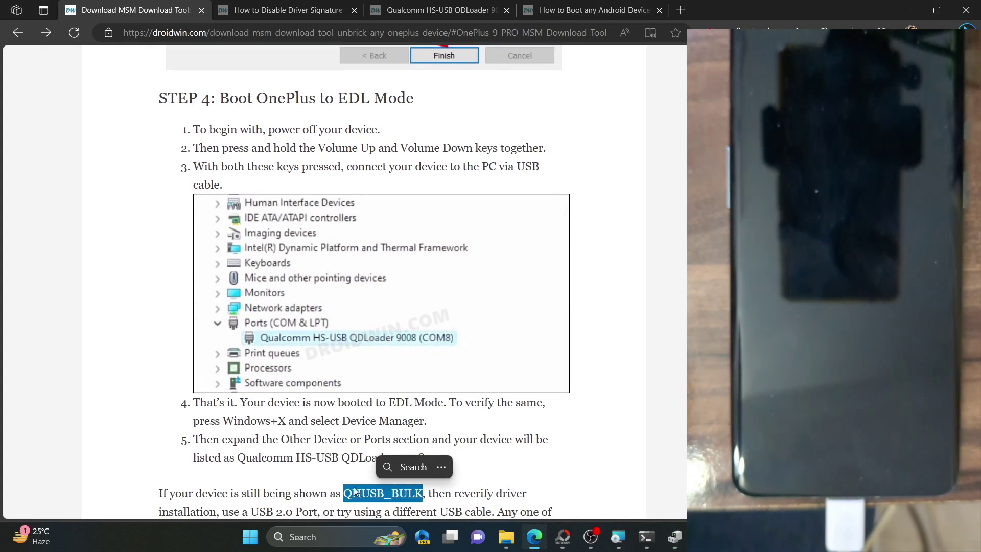
Go back over the guide's disable driver signature enforcement screen, STEP 3 on Qualcomm USB drivers and STEP 4 on EDL Mode.
{"action": "scroll", "coordinate": [274, 388], "scroll_direction": "up", "scroll_amount": 5}
{"action": "scroll", "coordinate": [274, 388], "scroll_direction": "up", "scroll_amount": 5}
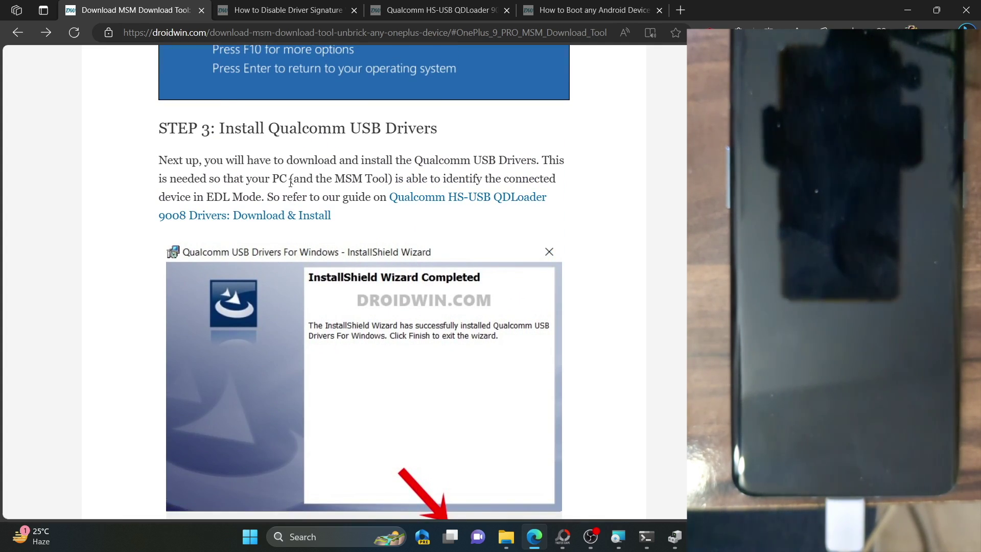
{"action": "scroll", "coordinate": [290, 181], "scroll_direction": "down", "scroll_amount": 6}
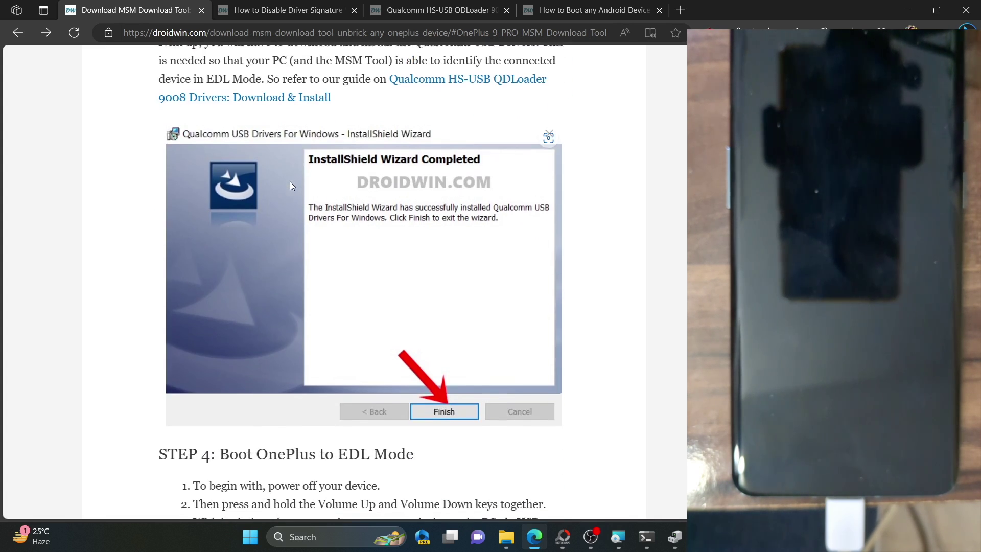
{"action": "scroll", "coordinate": [295, 206], "scroll_direction": "down", "scroll_amount": 2}
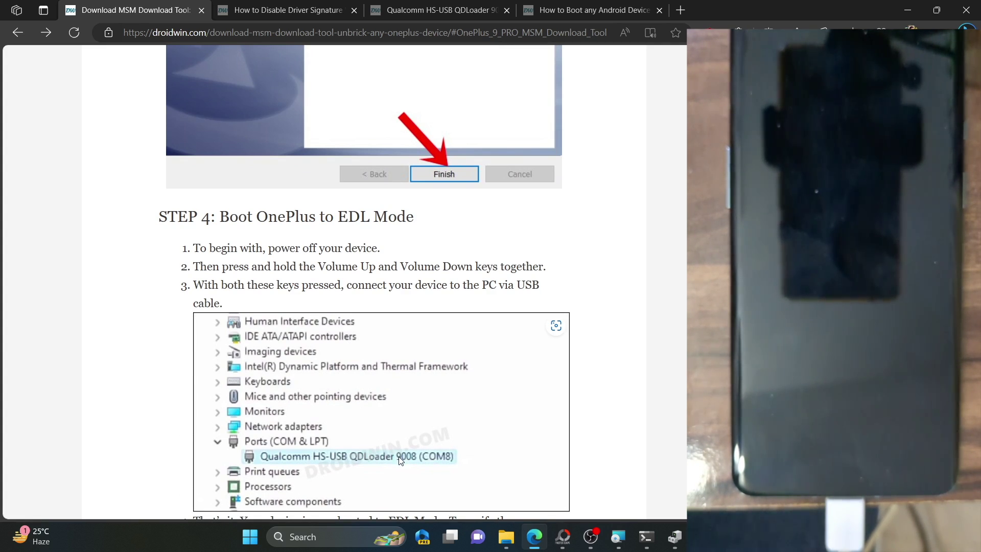
{"action": "scroll", "coordinate": [336, 310], "scroll_direction": "up", "scroll_amount": 10}
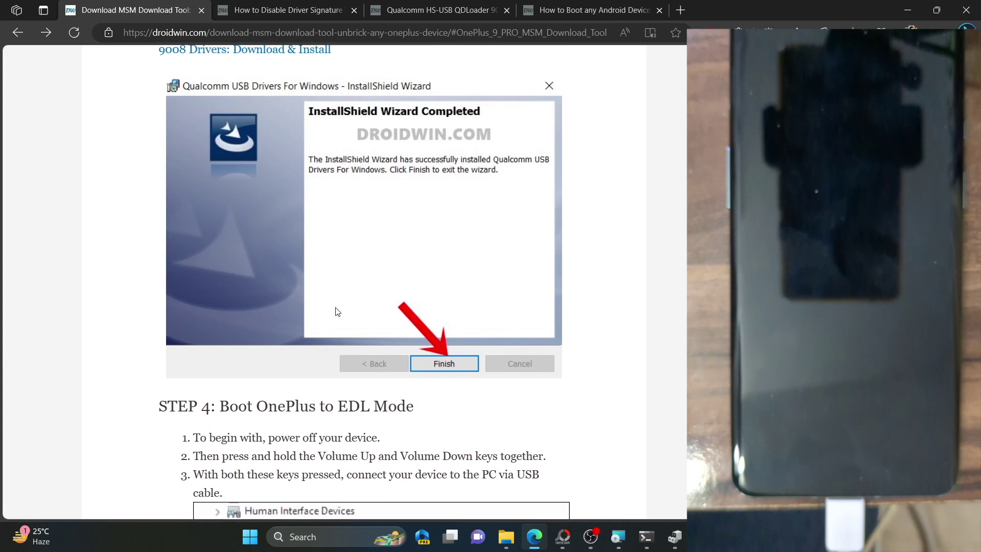
{"action": "scroll", "coordinate": [336, 311], "scroll_direction": "up", "scroll_amount": 2}
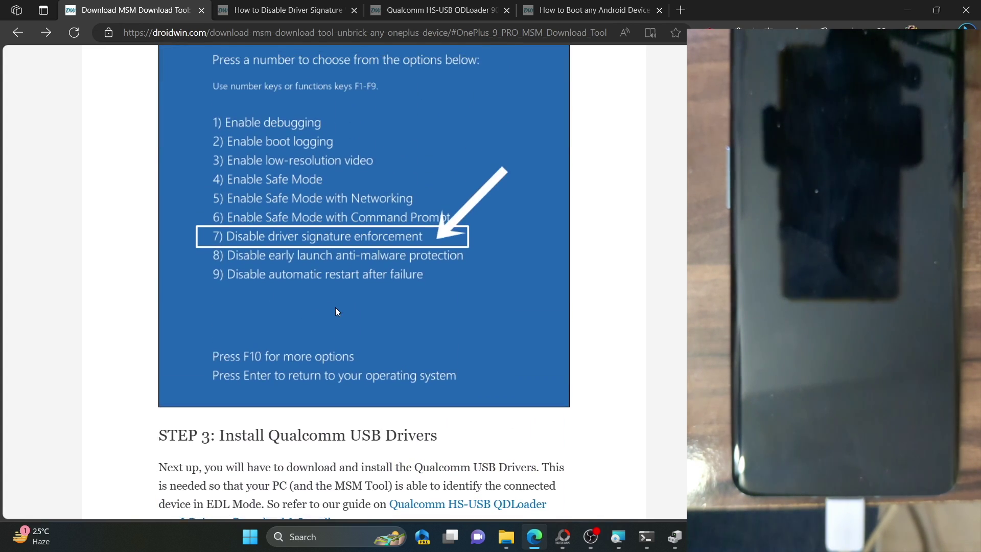
{"action": "scroll", "coordinate": [403, 230], "scroll_direction": "down", "scroll_amount": 6}
{"action": "scroll", "coordinate": [398, 244], "scroll_direction": "down", "scroll_amount": 8}
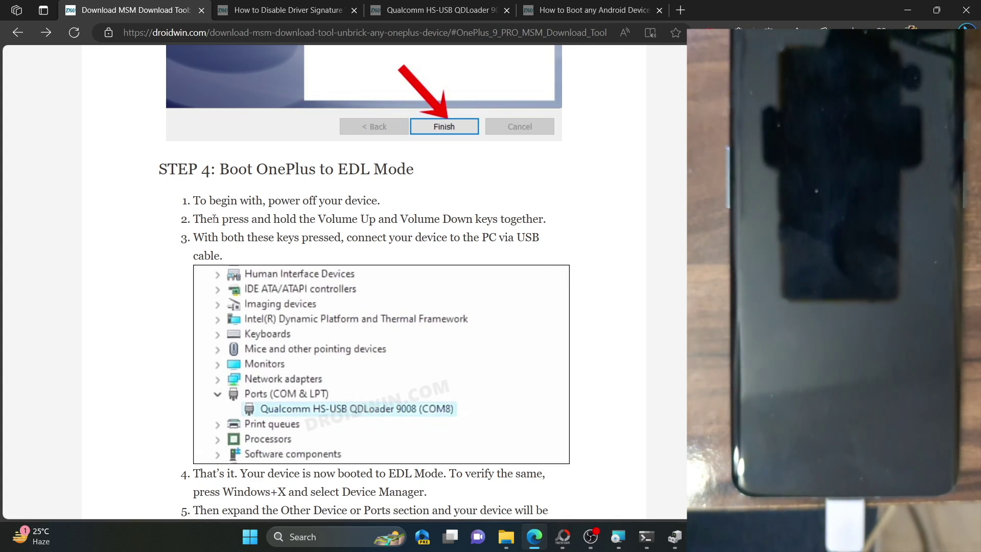
Highlight the STEP 4 instruction on holding both volume keys, then "With both these keys pressed," in the following item.
{"action": "left_click_drag", "start_coordinate": [218, 220], "coordinate": [521, 213]}
{"action": "left_click", "coordinate": [351, 222]}
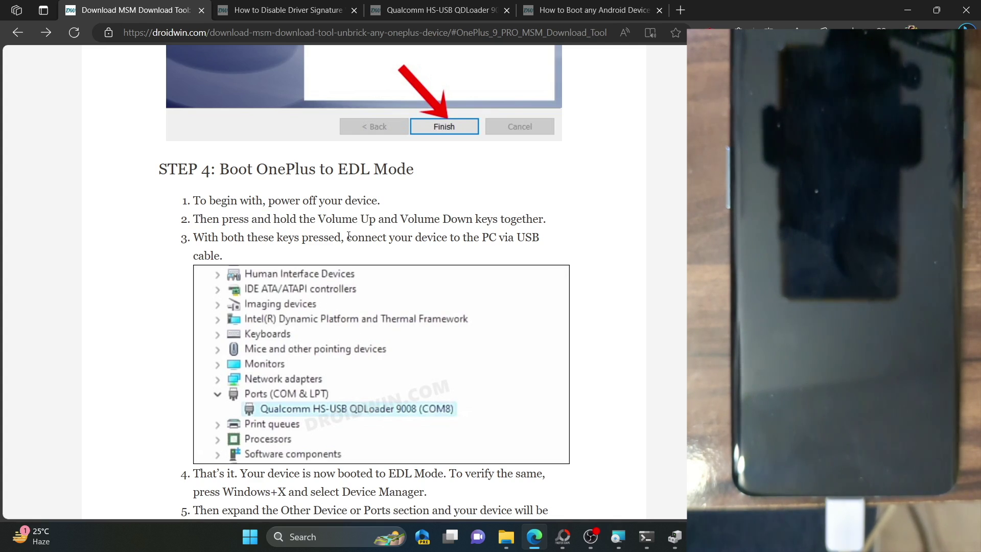
{"action": "left_click_drag", "start_coordinate": [348, 237], "coordinate": [542, 247]}
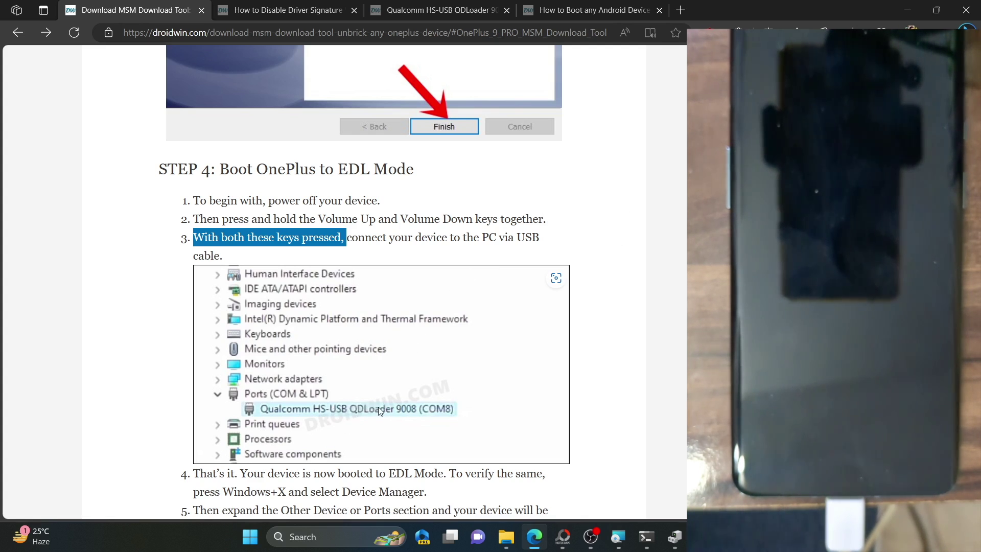
Check the Ports section in Device Manager again and switch to MsmDownloadTool to follow the flashing progress.
{"action": "left_click", "coordinate": [674, 534]}
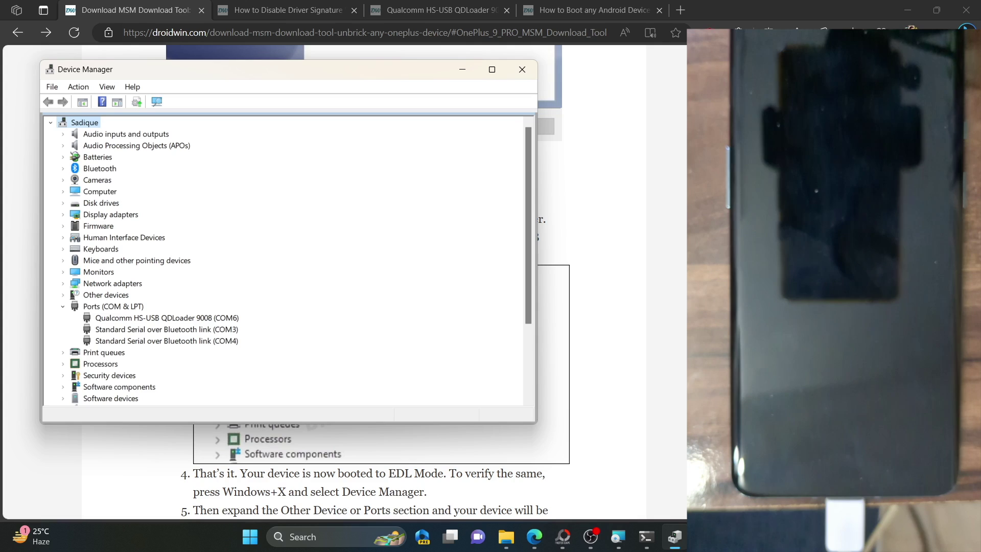
{"action": "key", "text": "alt+Tab"}
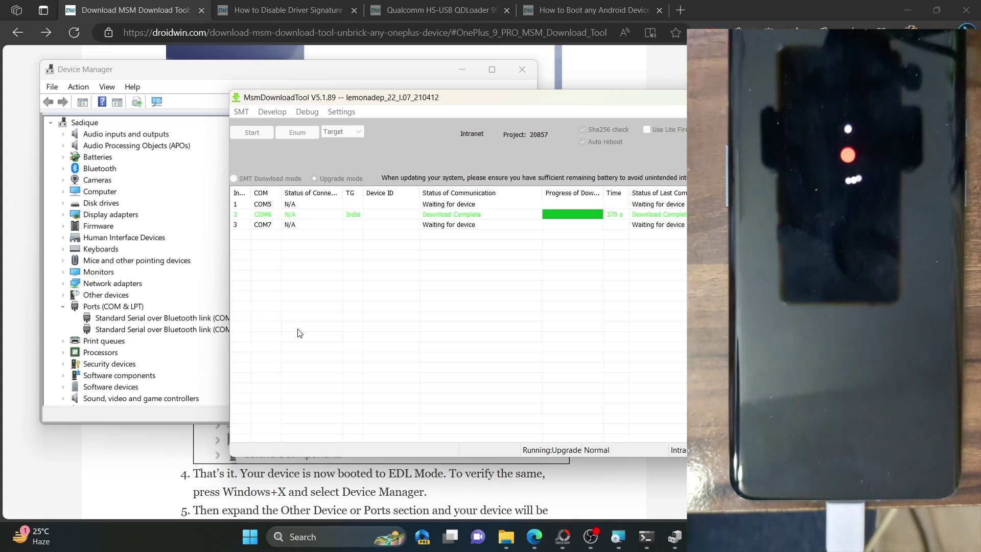
Point out lemonadep_22_I.07_210412.ops in the firmware folder in File Explorer and return to the guide in Edge.
{"action": "left_click", "coordinate": [506, 536]}
{"action": "left_click", "coordinate": [219, 158]}
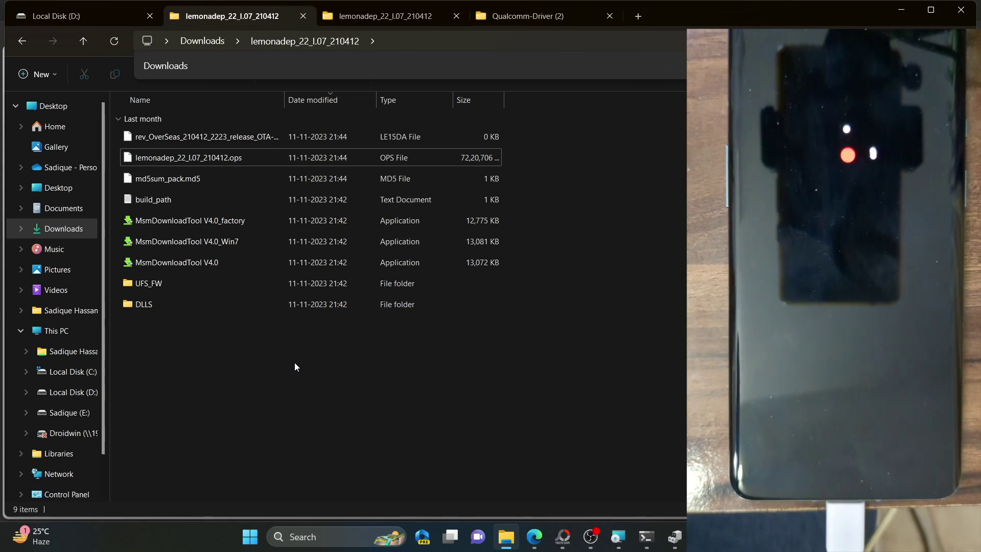
{"action": "left_click", "coordinate": [535, 536]}
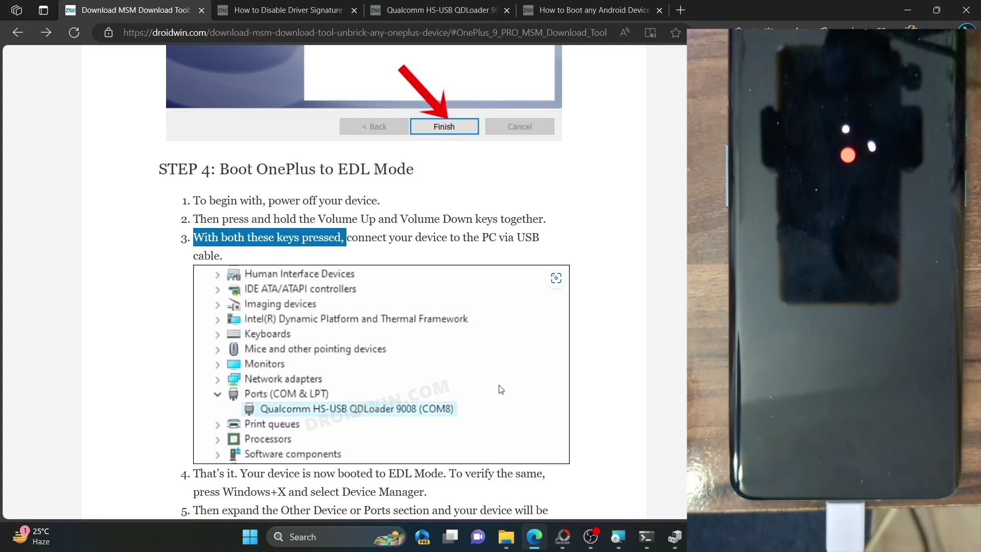